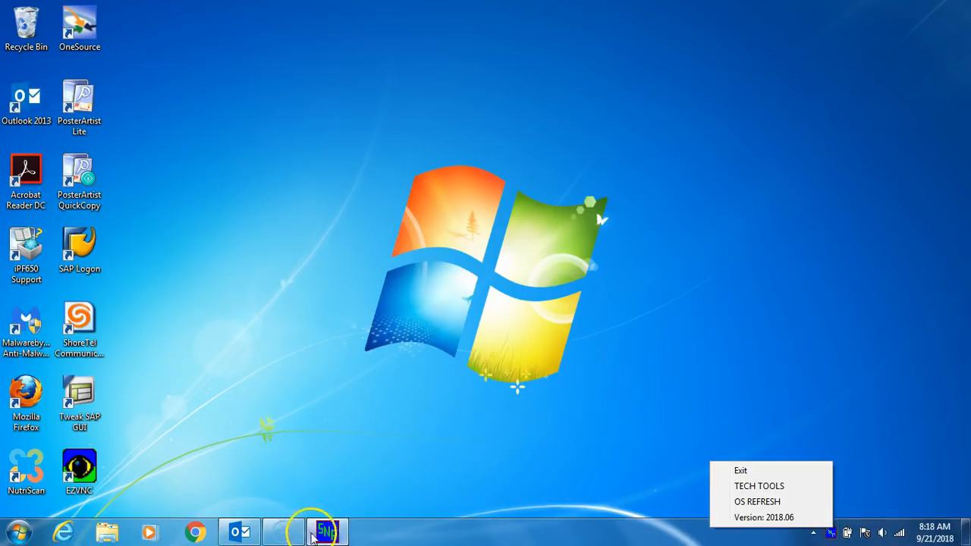
Step: Open SNP Quick Links / Utilities from the taskbar and launch the Manager Dashboard
{"action": "left_click", "coordinate": [327, 531]}
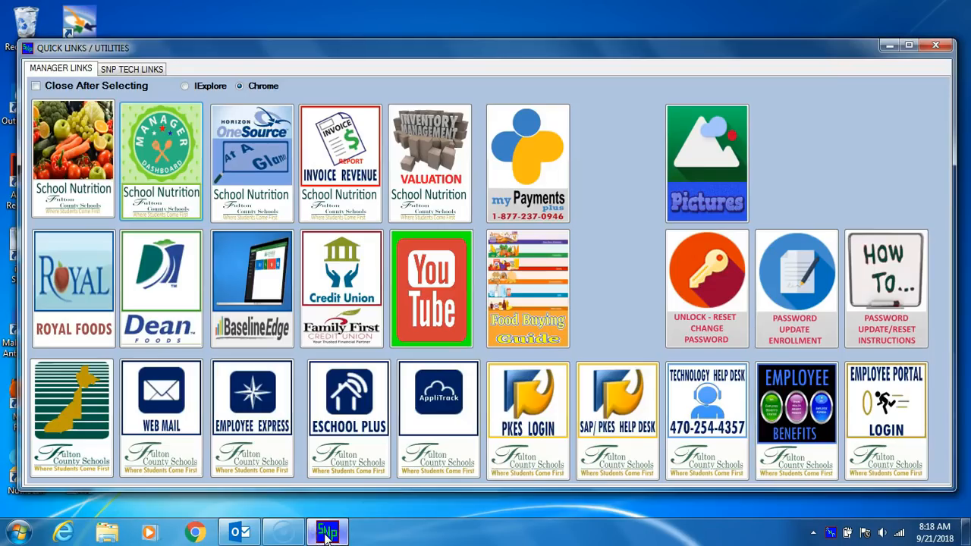
{"action": "left_click", "coordinate": [165, 182]}
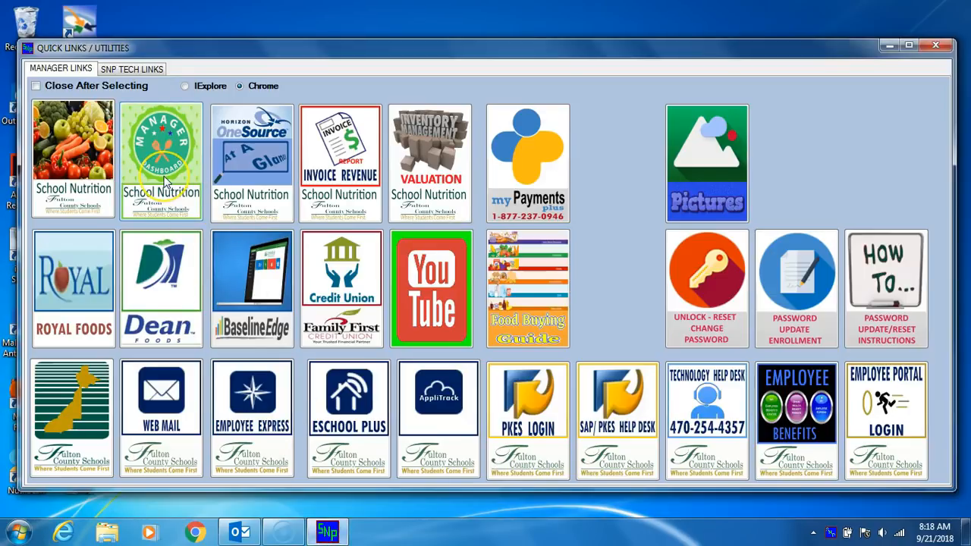
{"action": "left_click", "coordinate": [165, 182]}
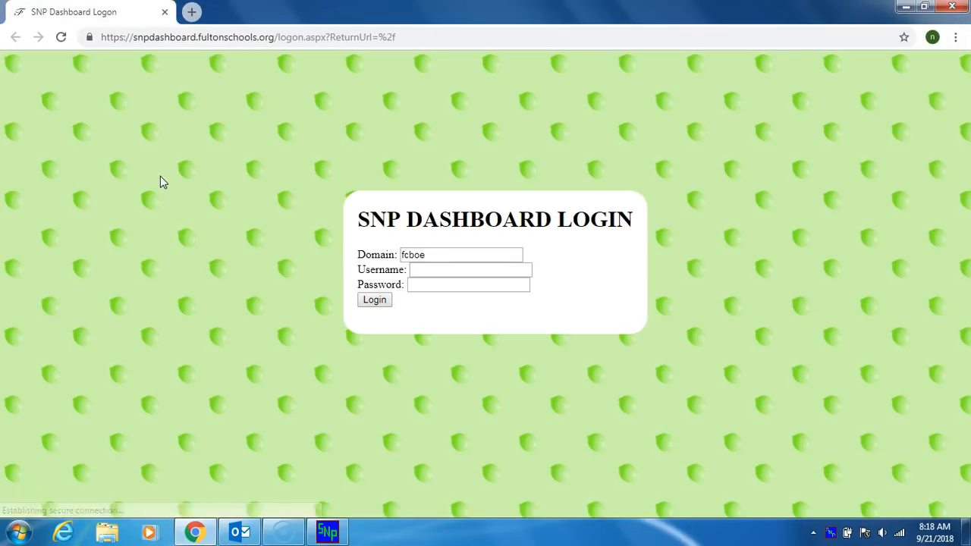
Step: Log in to SNP Dashboard with the fcboe account username and password
{"action": "left_click", "coordinate": [478, 272]}
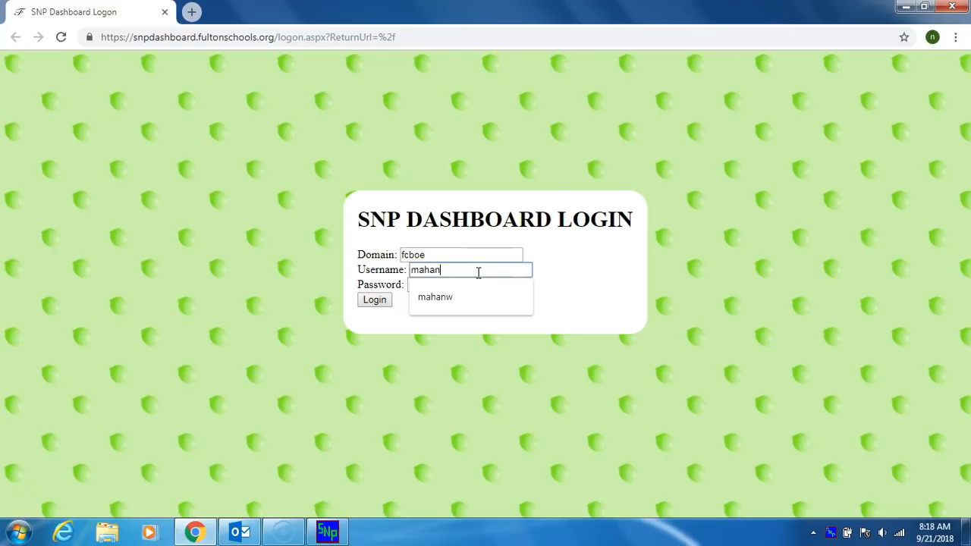
{"action": "key", "text": "Tab"}
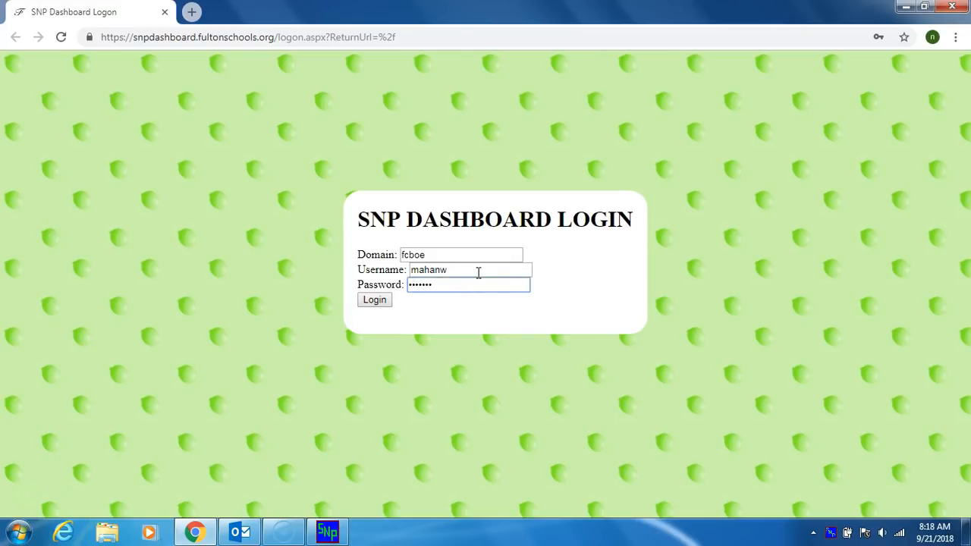
{"action": "left_click", "coordinate": [373, 303]}
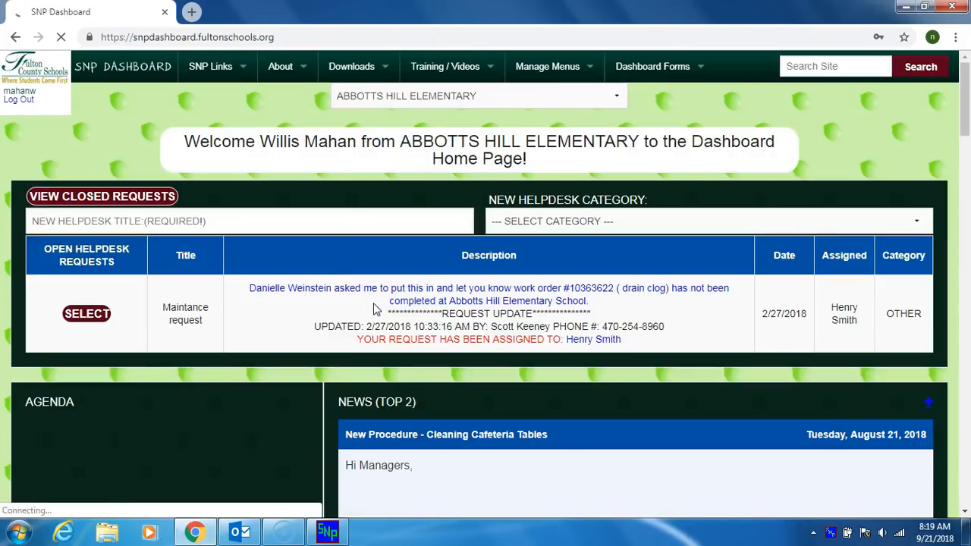
Step: Search the SNP Dashboard site for 'signature'
{"action": "left_click", "coordinate": [794, 73]}
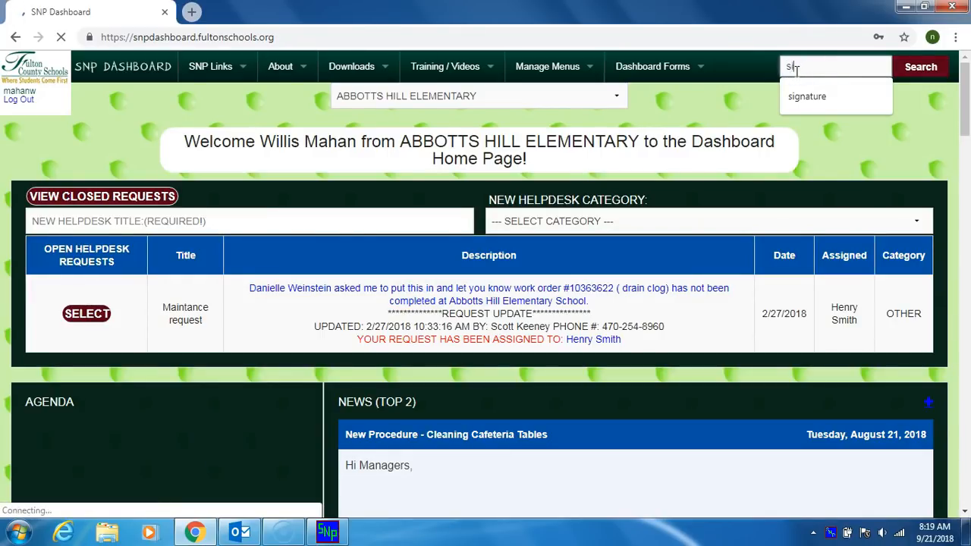
{"action": "type", "text": "signature"}
{"action": "left_click", "coordinate": [920, 66]}
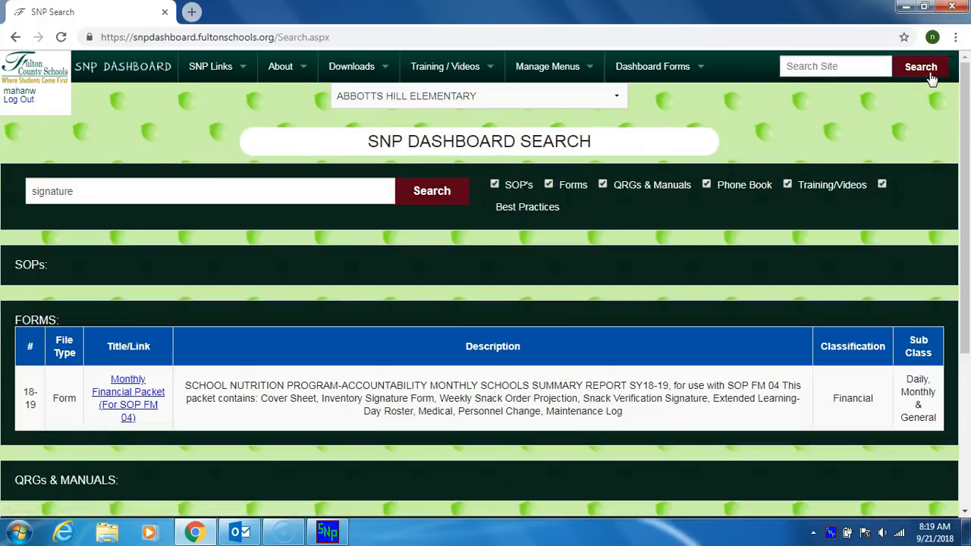
Step: Download 'Email Signatures (Word Doc)' from Best Practices and minimize Chrome
{"action": "left_click_drag", "start_coordinate": [967, 91], "coordinate": [966, 243]}
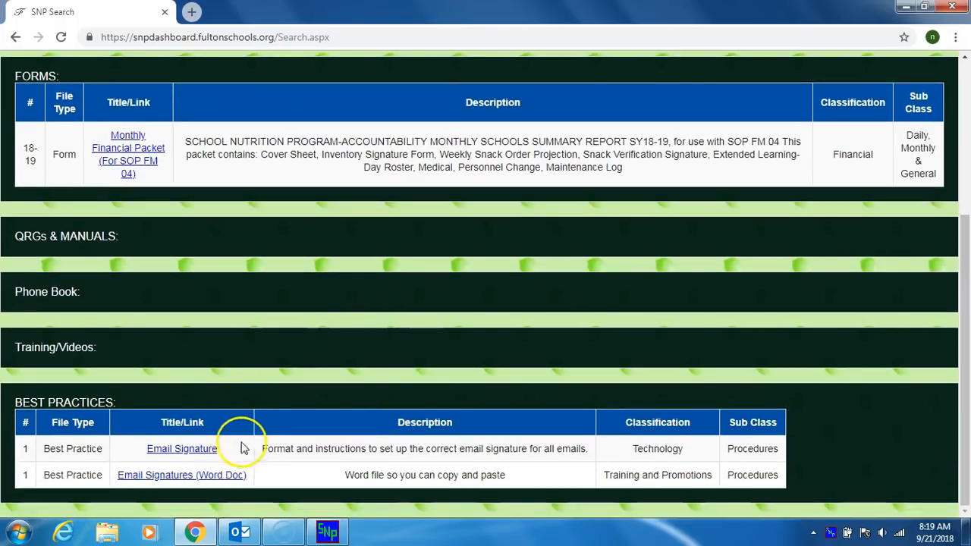
{"action": "left_click", "coordinate": [216, 475]}
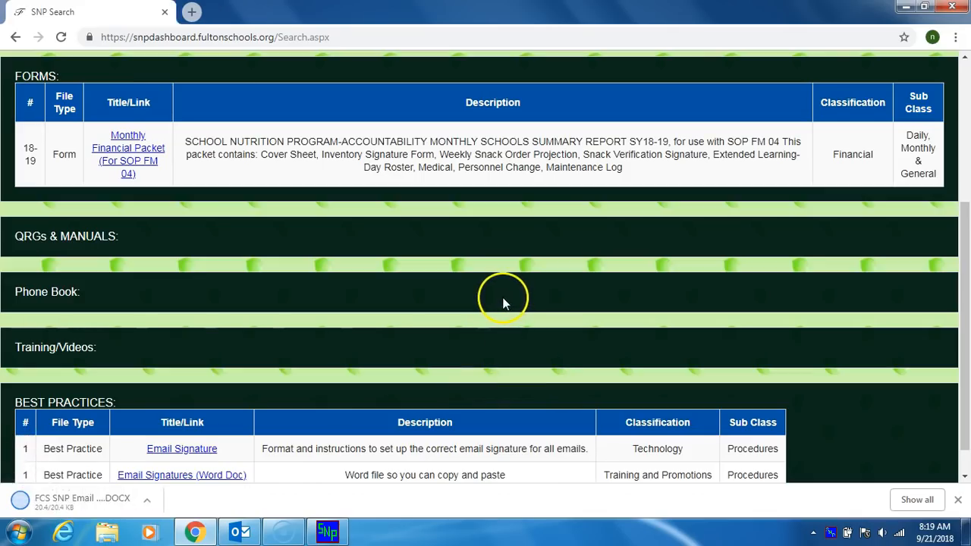
{"action": "left_click", "coordinate": [49, 507]}
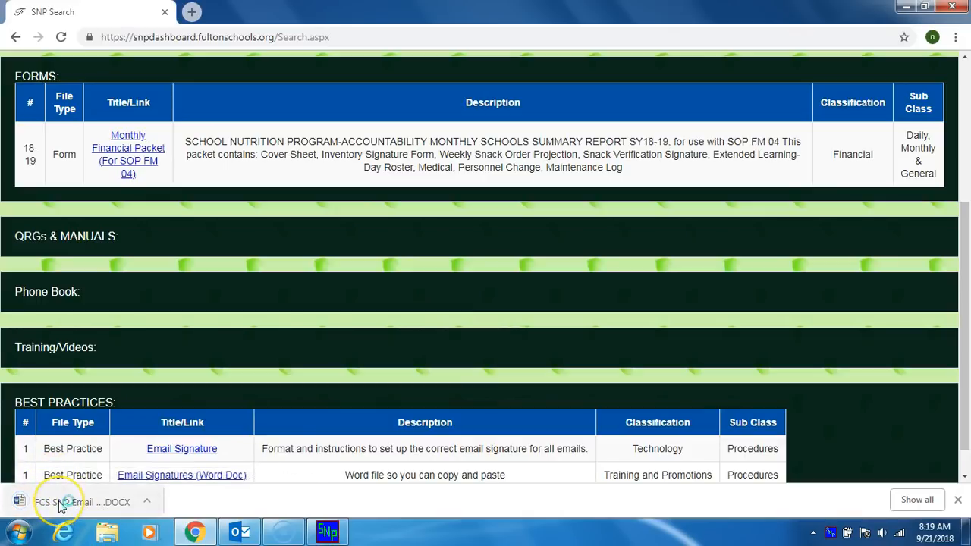
{"action": "left_click", "coordinate": [147, 503]}
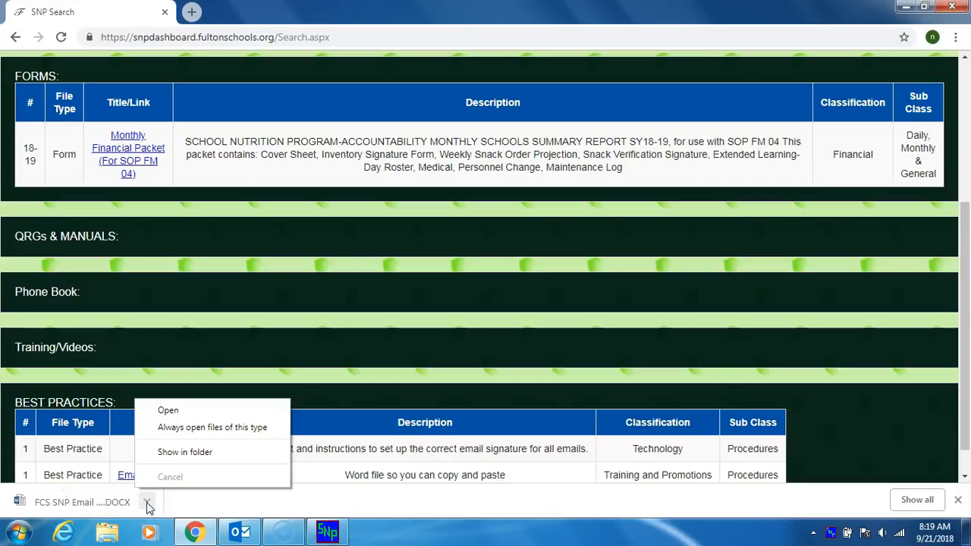
{"action": "left_click", "coordinate": [900, 9]}
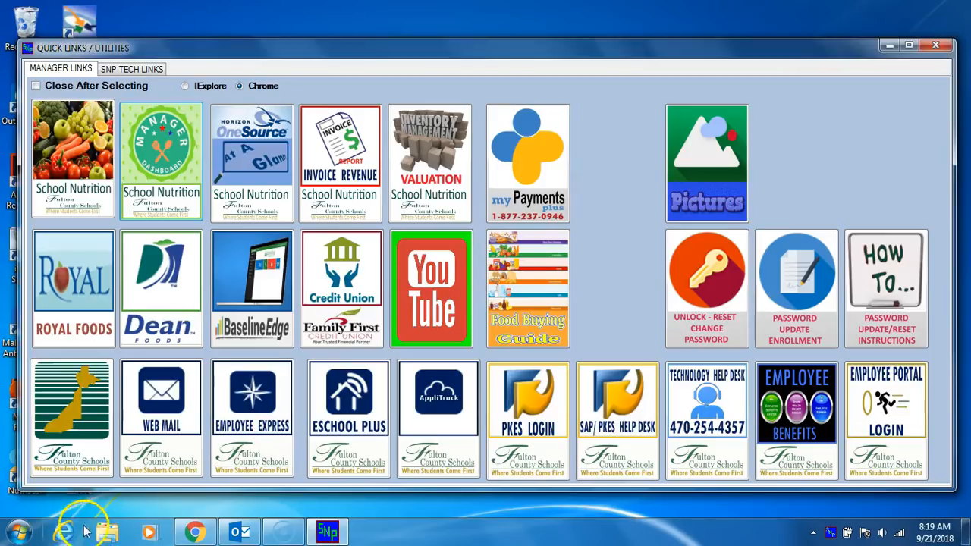
Step: Show the Downloads folder in Windows Explorer and select FCS SNP Email Signature Final-1
{"action": "left_click", "coordinate": [107, 533]}
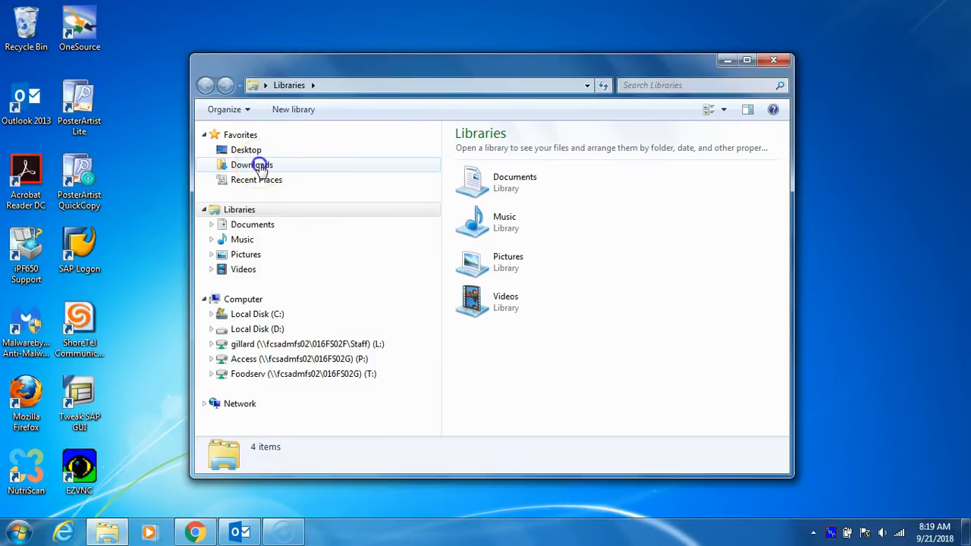
{"action": "left_click", "coordinate": [259, 169]}
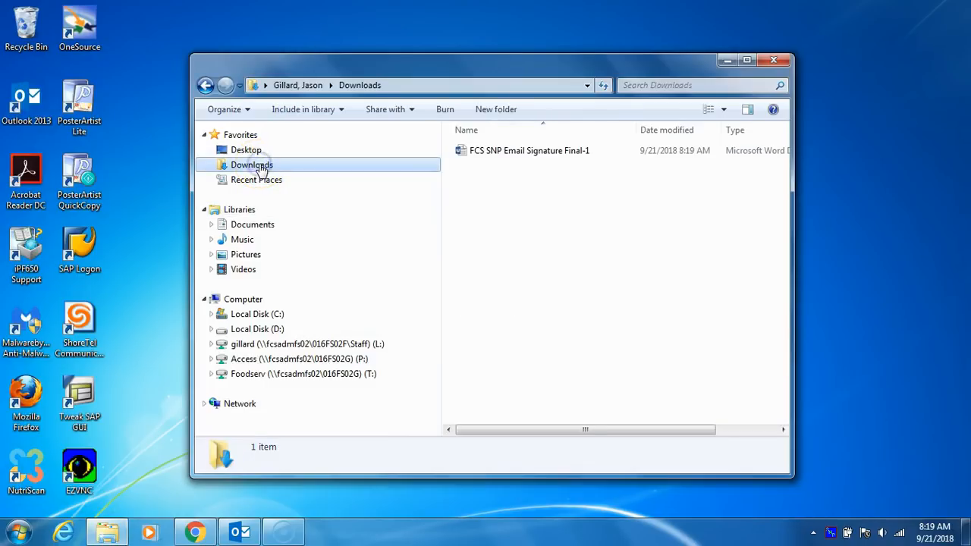
{"action": "left_click", "coordinate": [497, 155]}
Step: Open FCS SNP Email Signature Final-1 in Word and copy the sample block from YOUR Name through the logo
{"action": "double_click", "coordinate": [477, 156]}
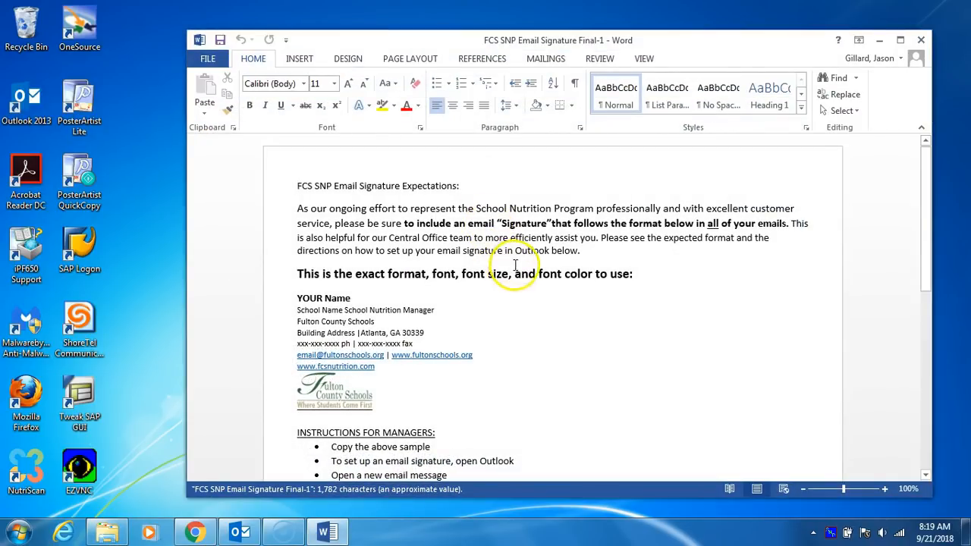
{"action": "scroll", "coordinate": [515, 265], "scroll_direction": "down", "scroll_amount": 3}
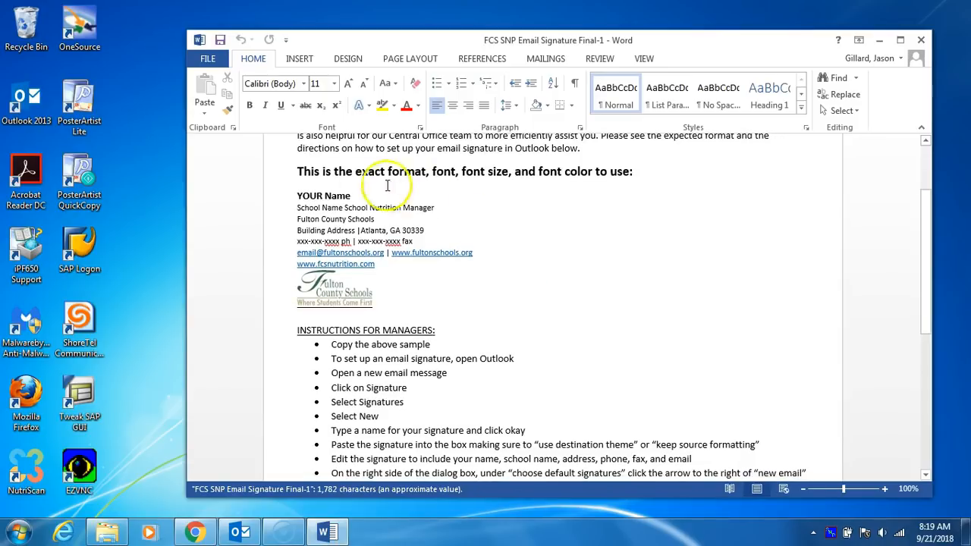
{"action": "left_click_drag", "start_coordinate": [355, 173], "coordinate": [564, 174]}
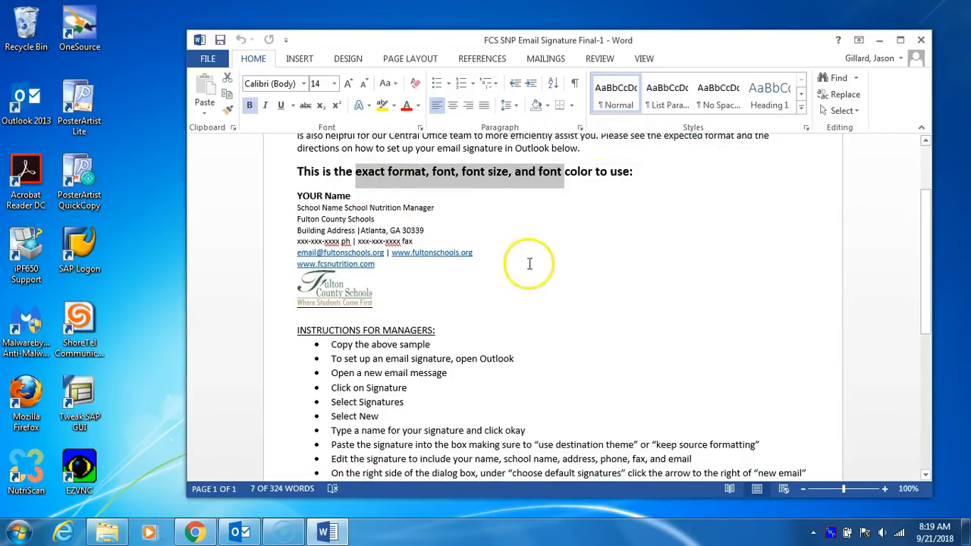
{"action": "scroll", "coordinate": [530, 263], "scroll_direction": "down", "scroll_amount": 4}
{"action": "scroll", "coordinate": [531, 274], "scroll_direction": "up", "scroll_amount": 6}
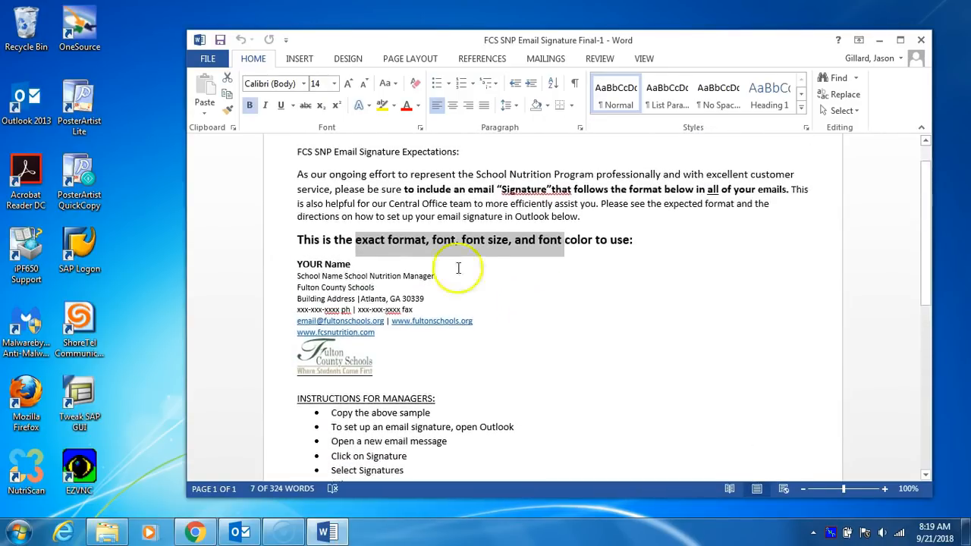
{"action": "mouse_move", "coordinate": [295, 262]}
{"action": "left_mouse_down"}
{"action": "mouse_move", "coordinate": [327, 263]}
{"action": "mouse_move", "coordinate": [377, 321]}
{"action": "mouse_move", "coordinate": [377, 350]}
{"action": "left_mouse_up"}
{"action": "right_click", "coordinate": [345, 310]}
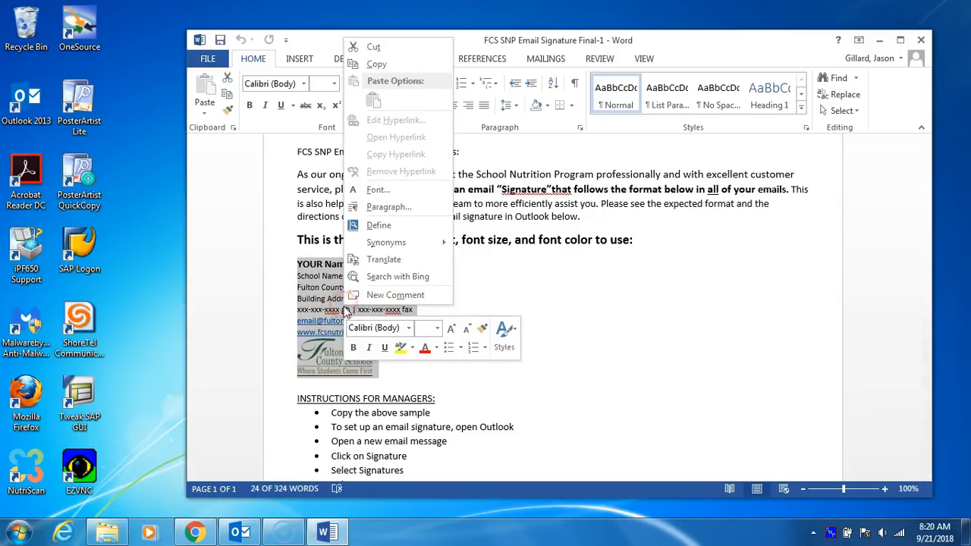
{"action": "left_click", "coordinate": [371, 65]}
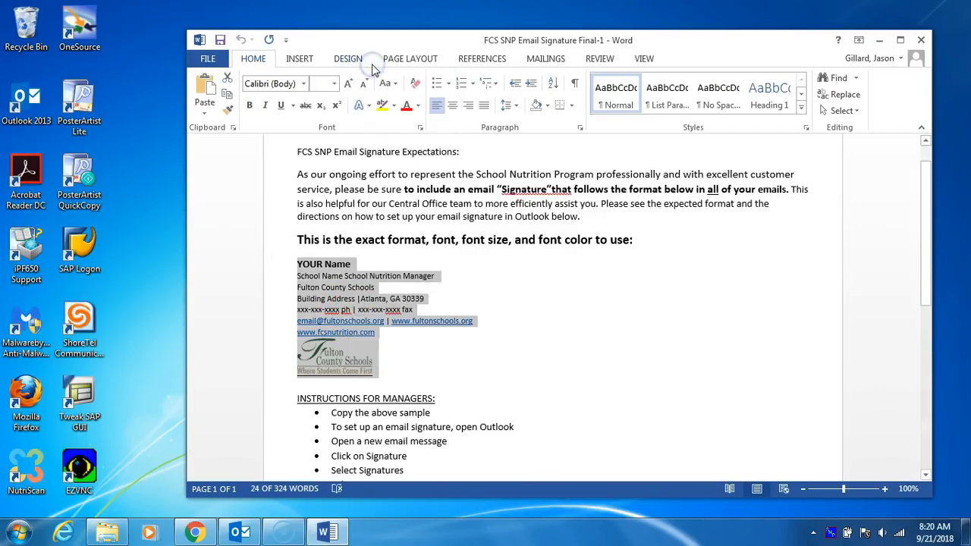
Step: In Outlook, start a new email and open the Signatures and Stationery dialog
{"action": "left_click", "coordinate": [241, 533]}
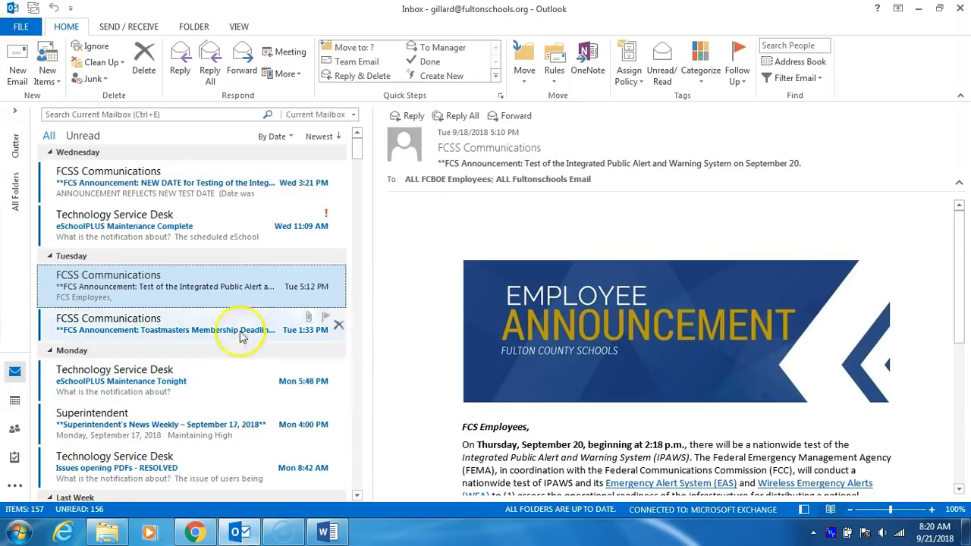
{"action": "left_click", "coordinate": [19, 70]}
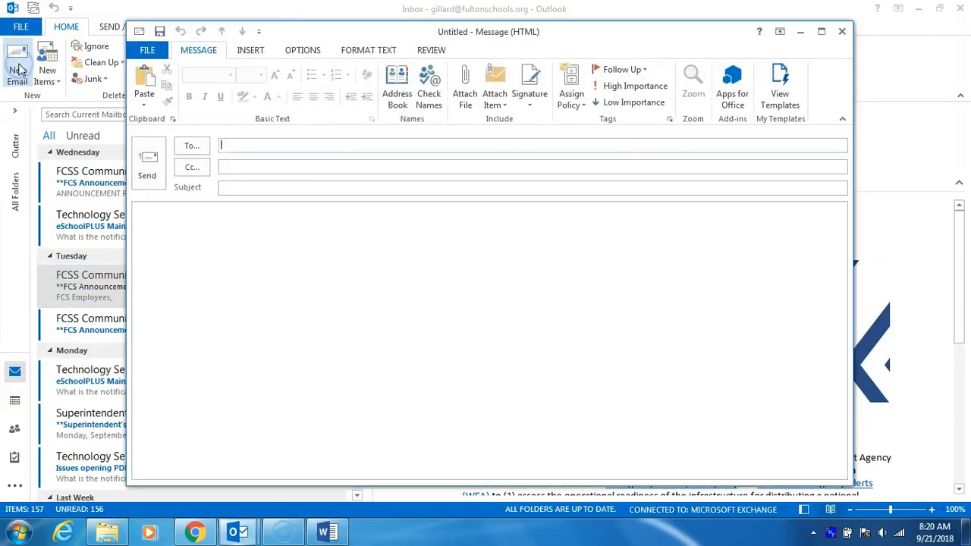
{"action": "left_click", "coordinate": [532, 110]}
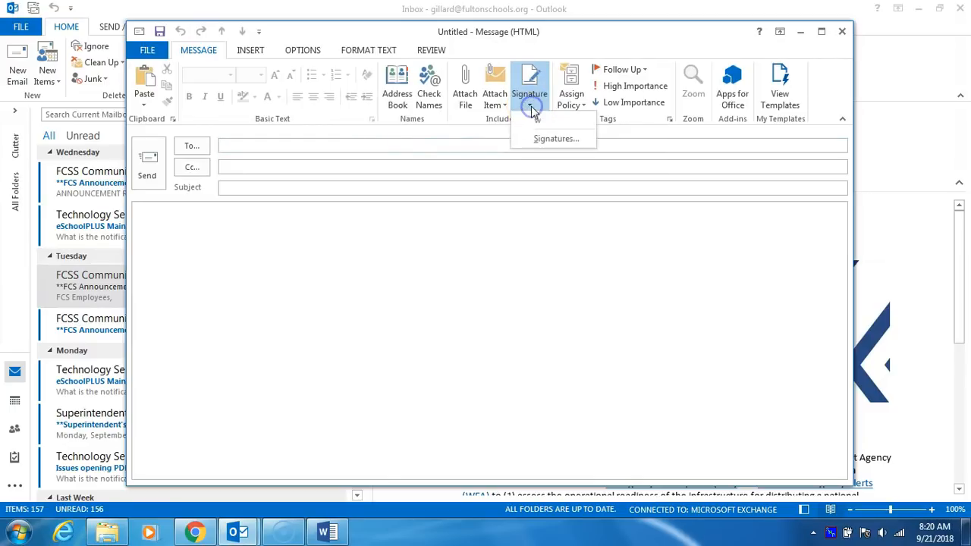
{"action": "left_click", "coordinate": [554, 140]}
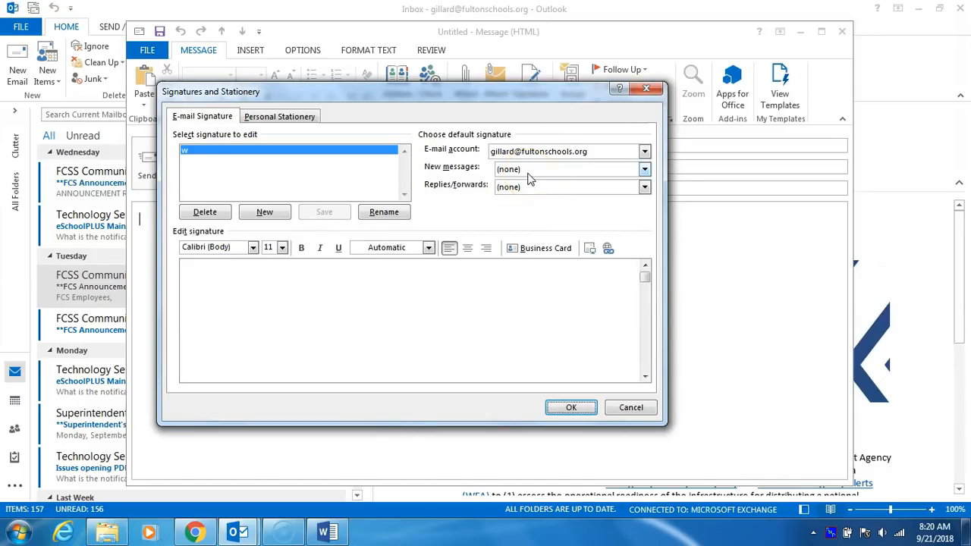
Step: Create a new signature named 'work' and paste the copied template, keeping source formatting
{"action": "left_click", "coordinate": [265, 214]}
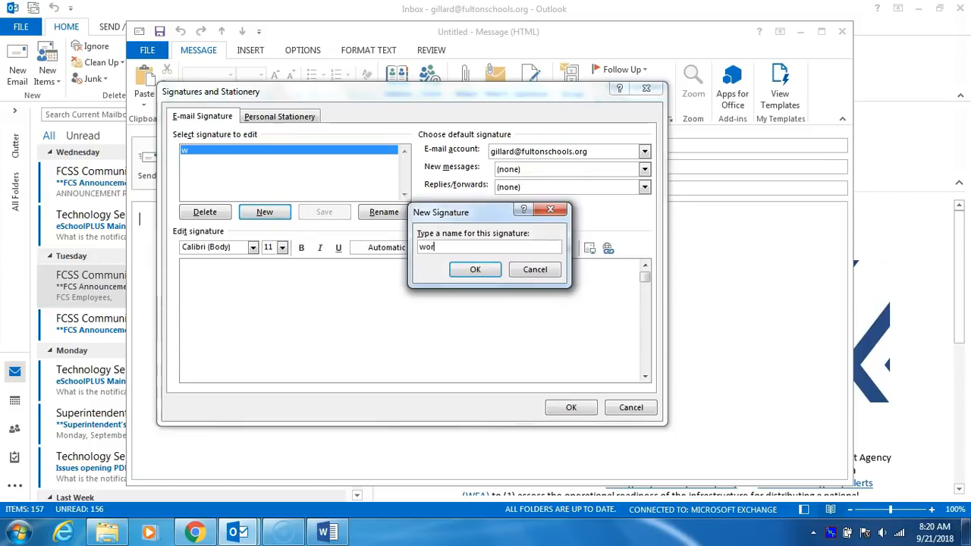
{"action": "left_click", "coordinate": [460, 273]}
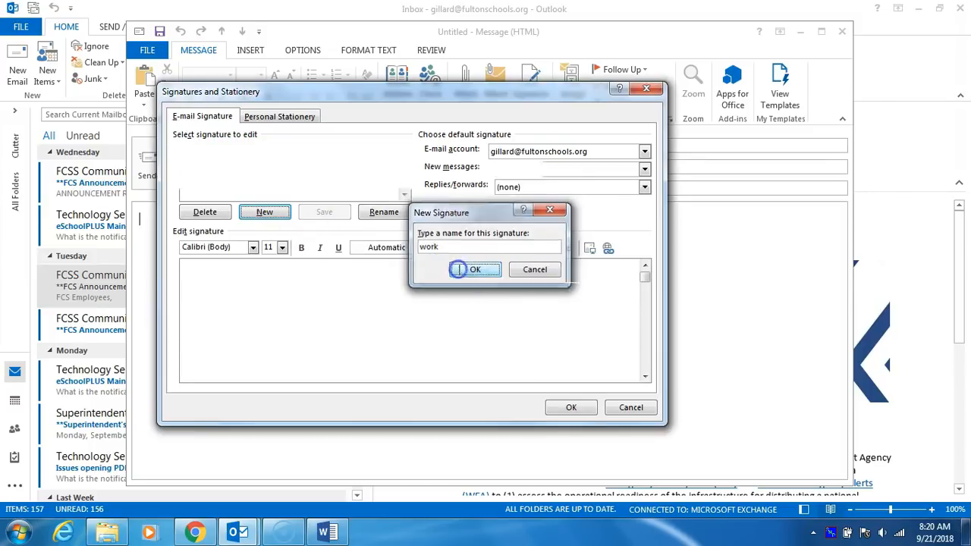
{"action": "left_click", "coordinate": [214, 272]}
{"action": "right_click", "coordinate": [215, 272]}
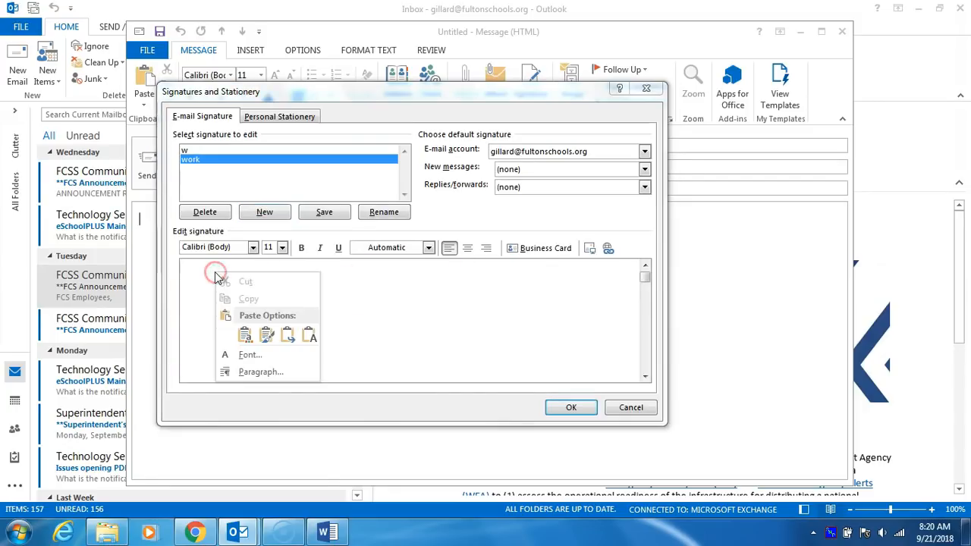
{"action": "left_click", "coordinate": [242, 336]}
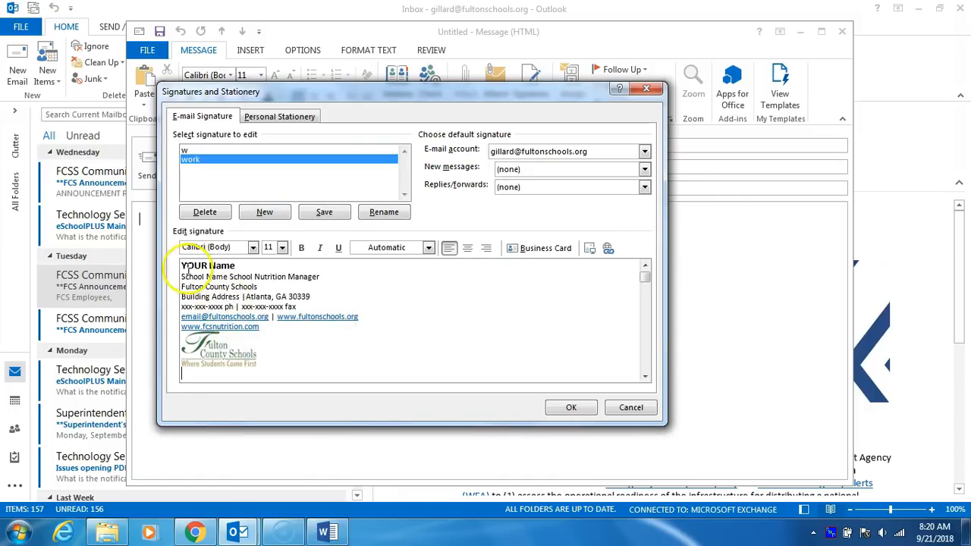
Step: Type the sender's name over YOUR Name, then select the School Name, fax and email placeholders
{"action": "left_click_drag", "start_coordinate": [182, 265], "coordinate": [228, 267]}
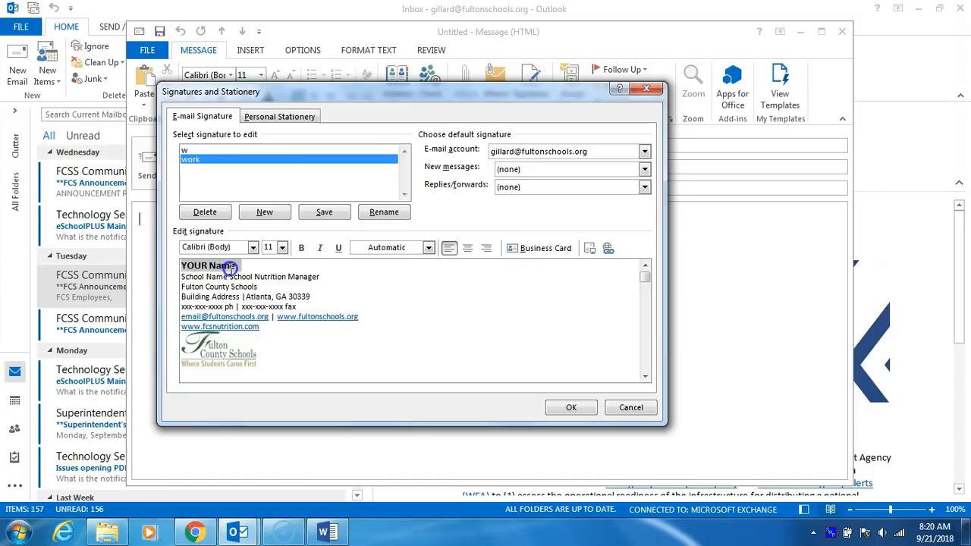
{"action": "type", "text": "Jason Gillard"}
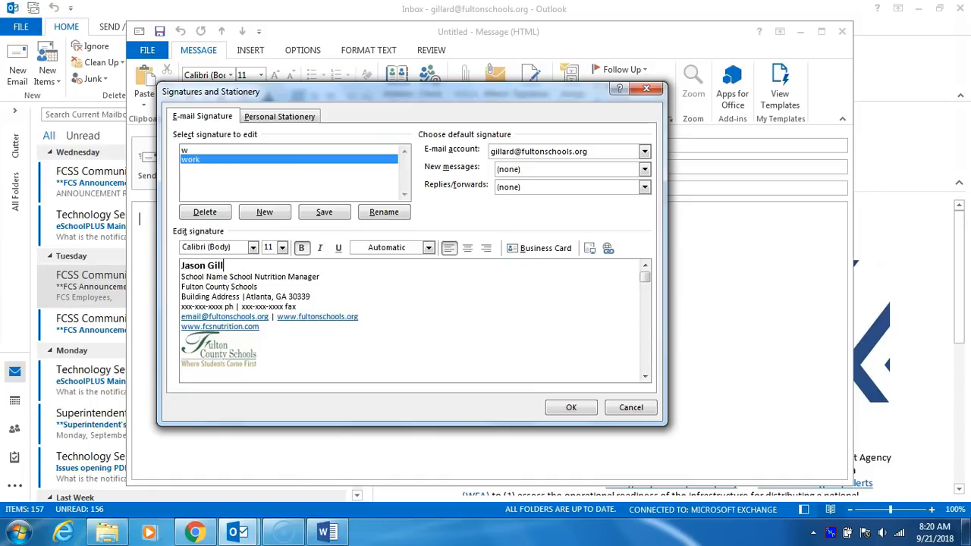
{"action": "left_click", "coordinate": [193, 277]}
{"action": "left_click_drag", "start_coordinate": [224, 277], "coordinate": [210, 298]}
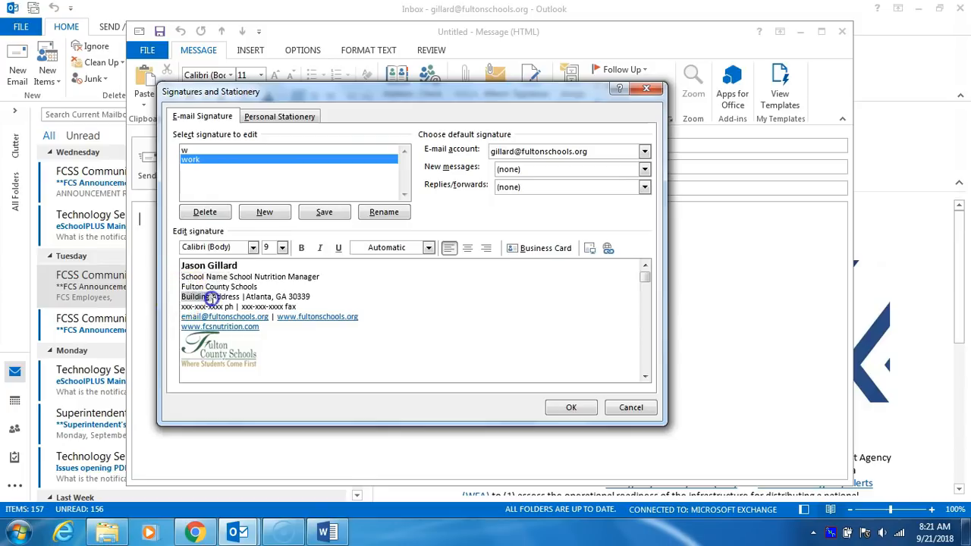
{"action": "left_click", "coordinate": [185, 305]}
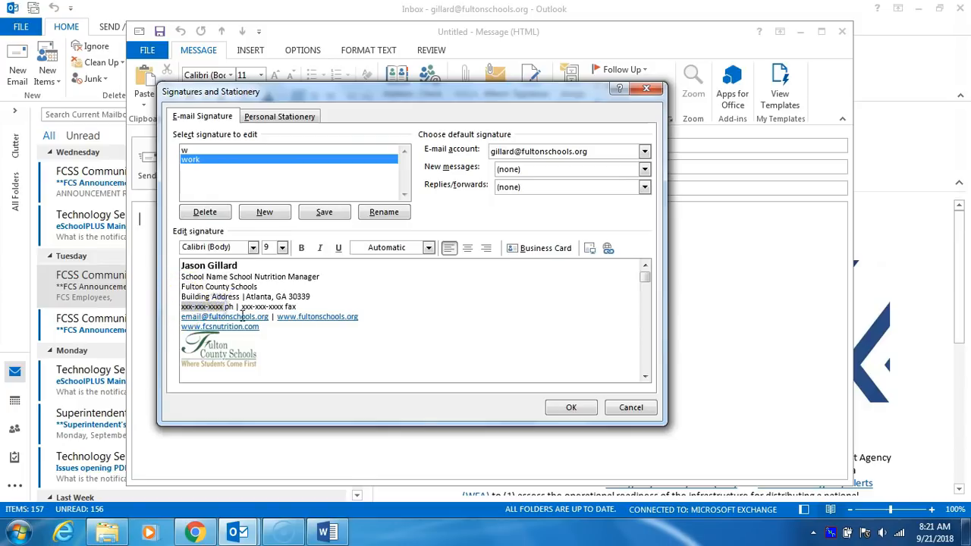
{"action": "left_click_drag", "start_coordinate": [242, 307], "coordinate": [261, 309]}
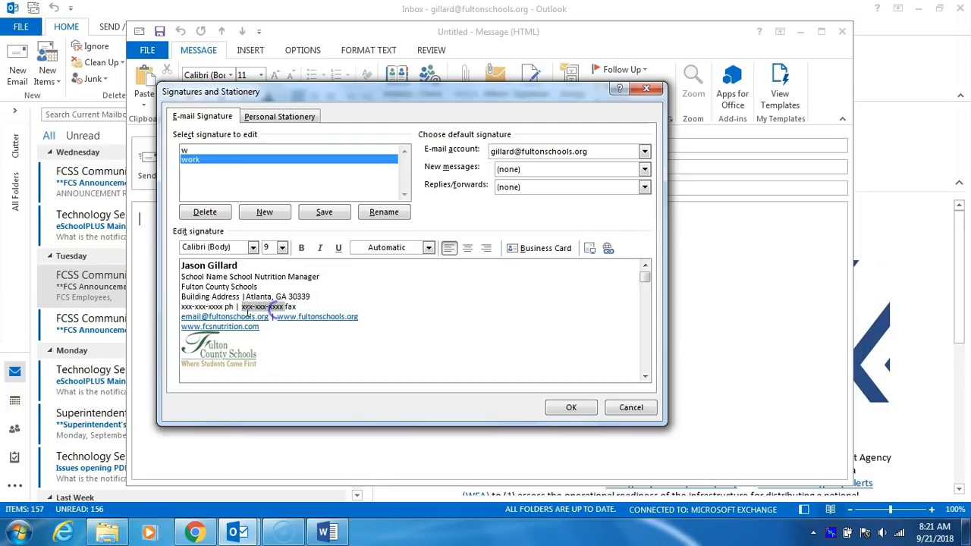
{"action": "left_click", "coordinate": [182, 318]}
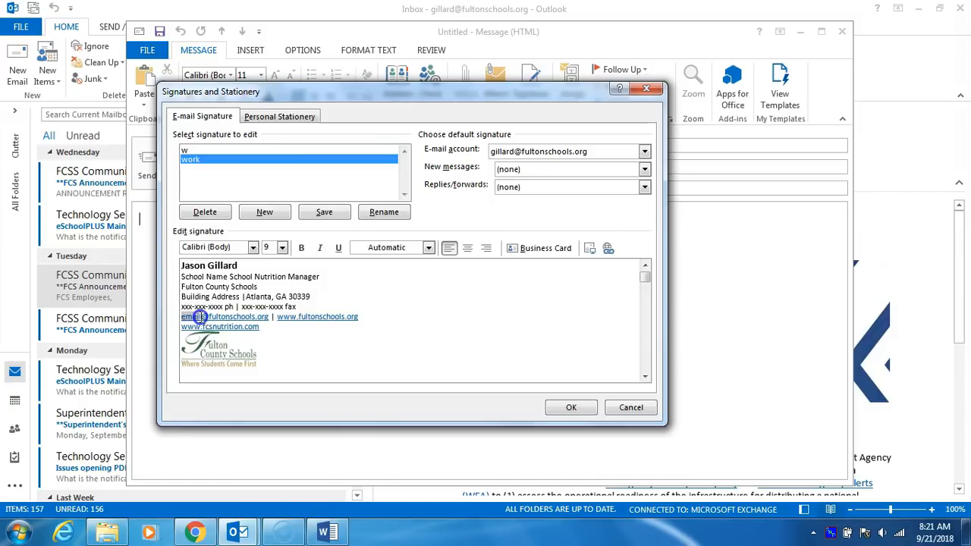
{"action": "left_click_drag", "start_coordinate": [199, 317], "coordinate": [203, 318]}
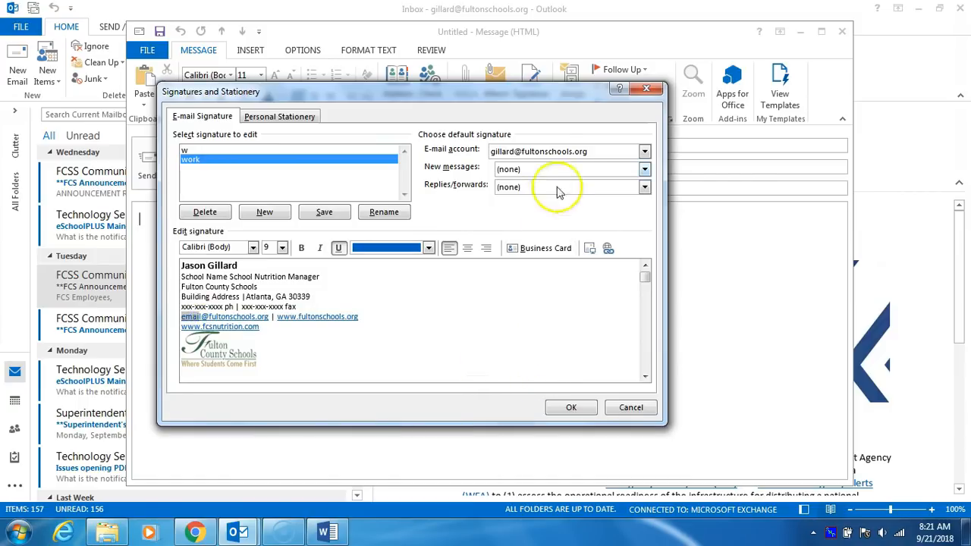
Step: Choose 'work' for New messages and Replies/forwards, click OK, and close the Untitled message
{"action": "left_click", "coordinate": [645, 170]}
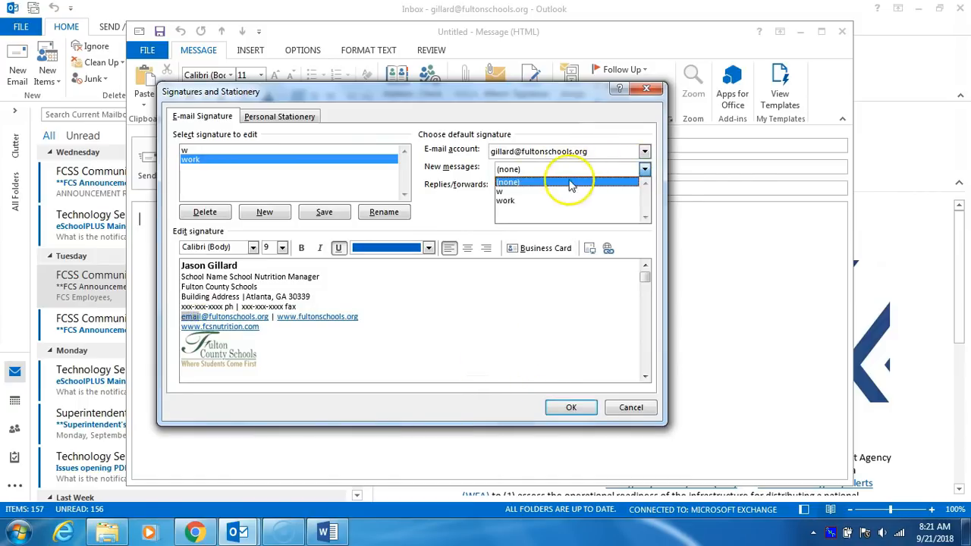
{"action": "left_click", "coordinate": [505, 201]}
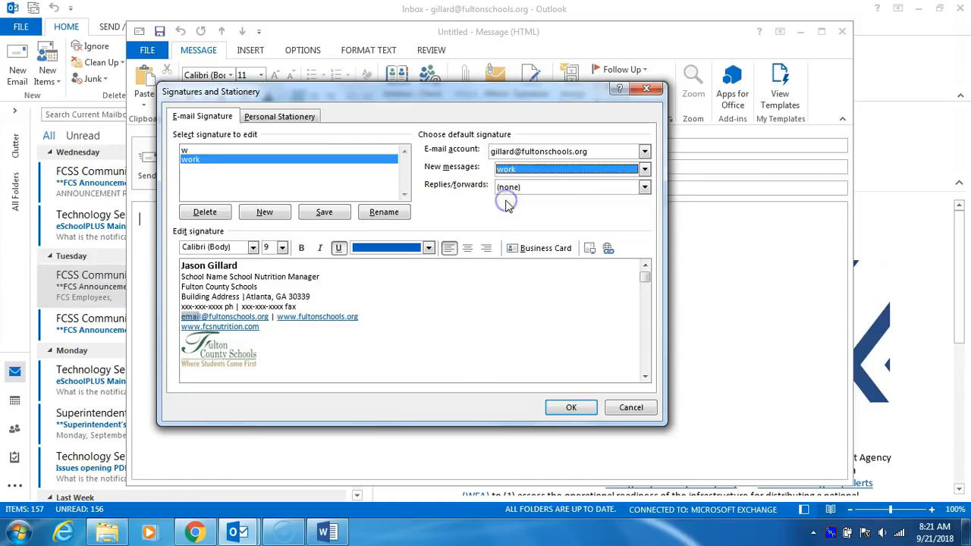
{"action": "left_click", "coordinate": [644, 189]}
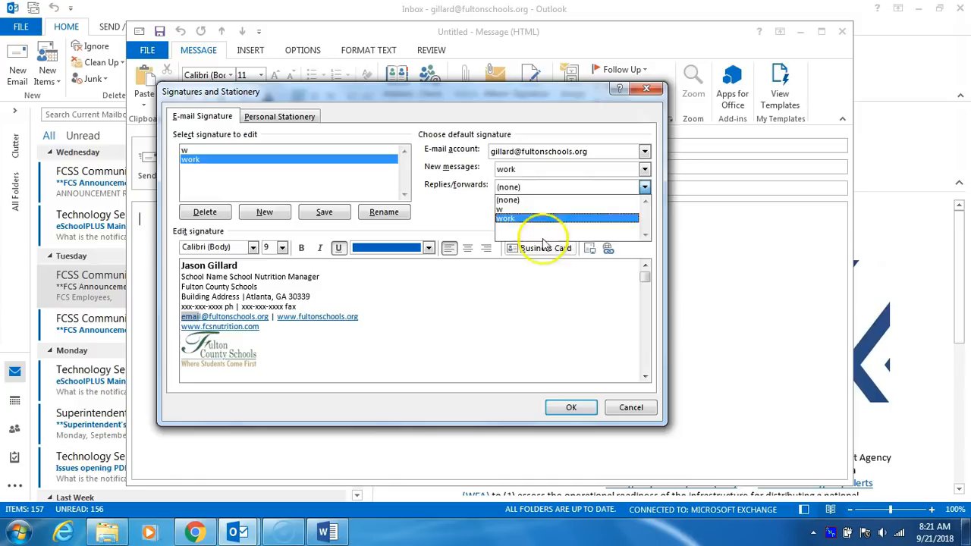
{"action": "left_click", "coordinate": [513, 220]}
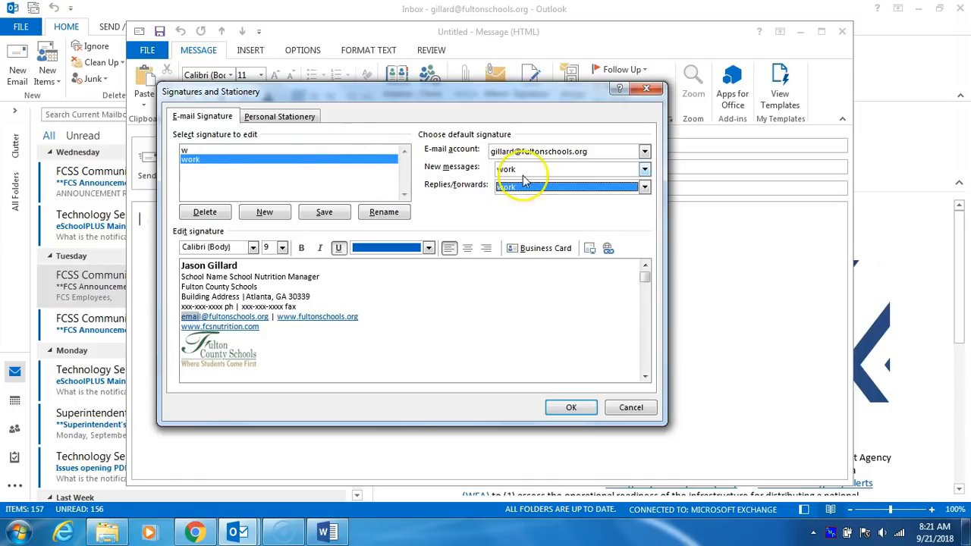
{"action": "left_click", "coordinate": [577, 410]}
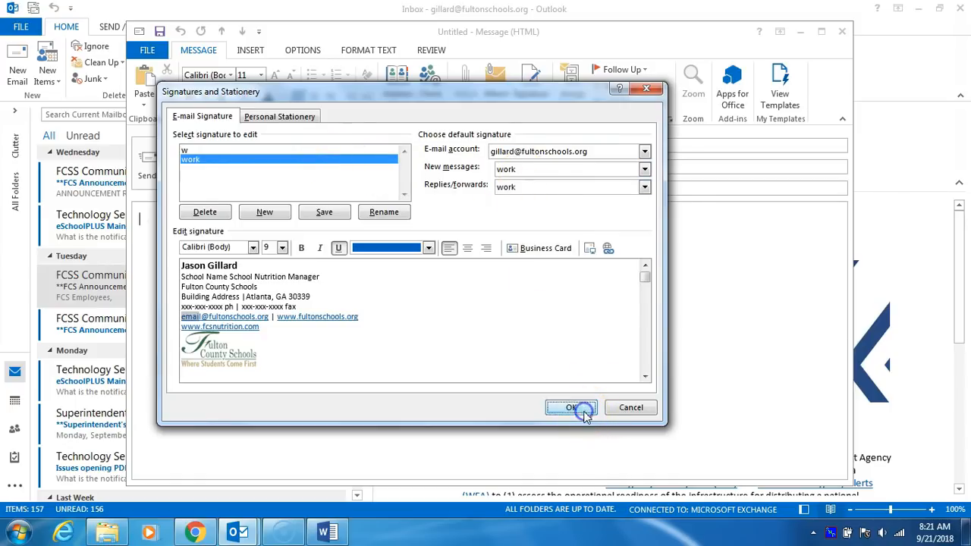
{"action": "left_click", "coordinate": [840, 32]}
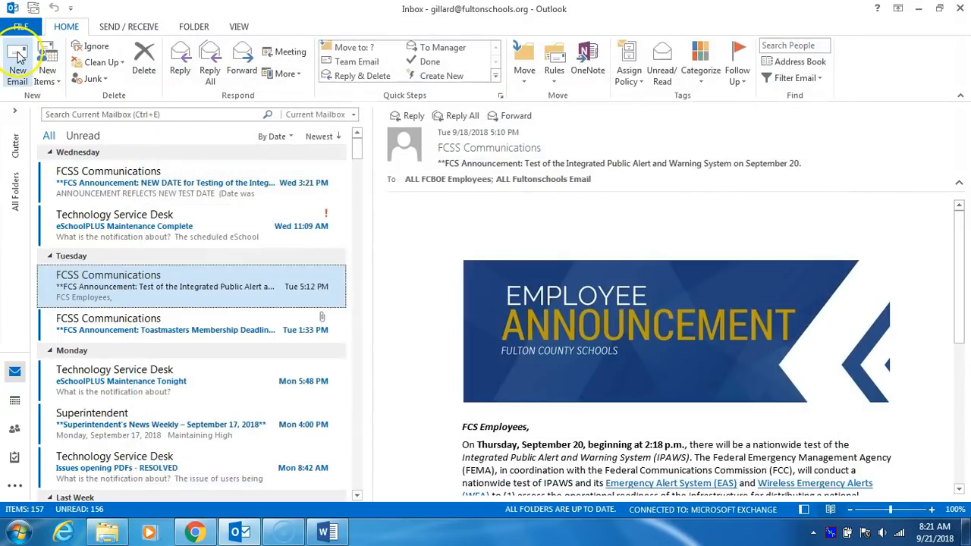
Step: Open a new email to check the work signature appears, then minimize Outlook
{"action": "left_click", "coordinate": [19, 56]}
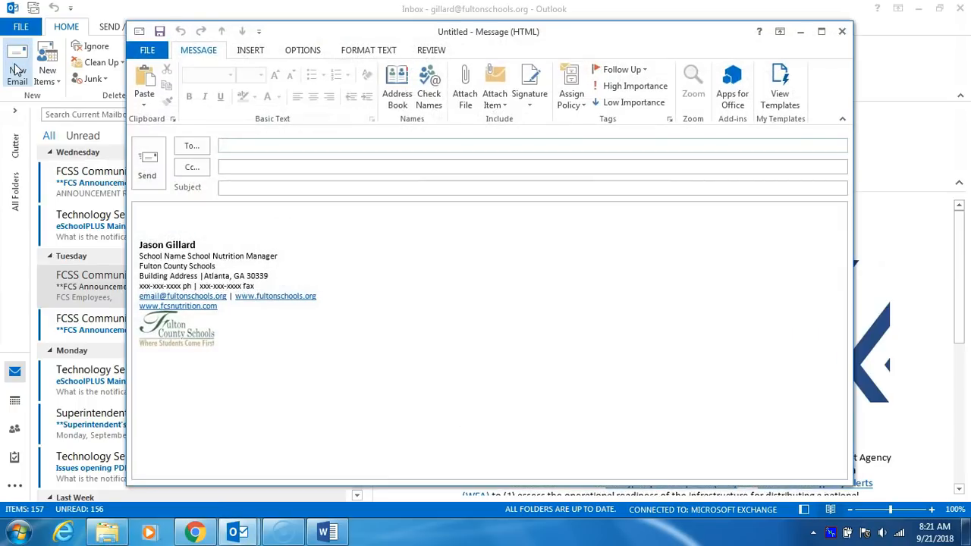
{"action": "mouse_move", "coordinate": [136, 244]}
{"action": "left_mouse_down"}
{"action": "mouse_move", "coordinate": [182, 250]}
{"action": "mouse_move", "coordinate": [170, 356]}
{"action": "left_mouse_up"}
{"action": "left_click", "coordinate": [536, 364]}
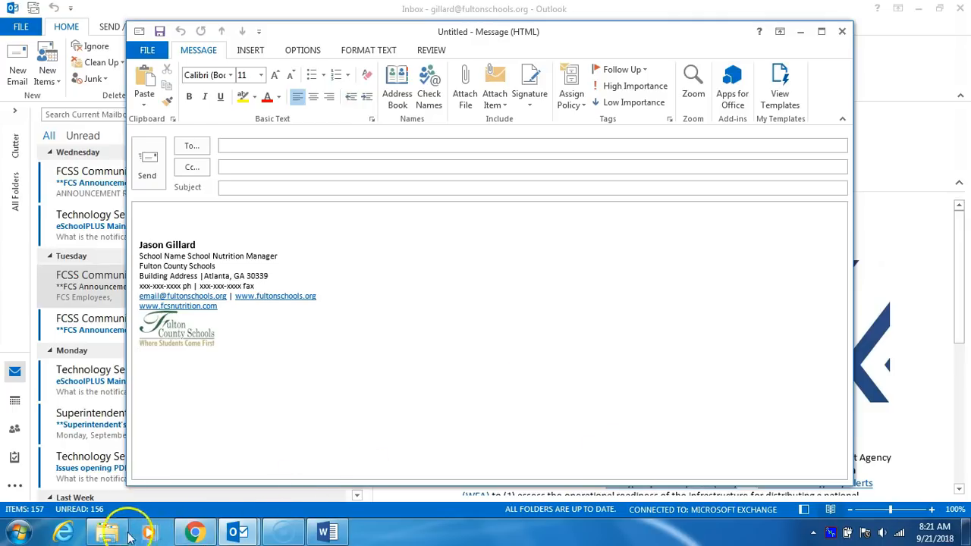
{"action": "left_click", "coordinate": [35, 500]}
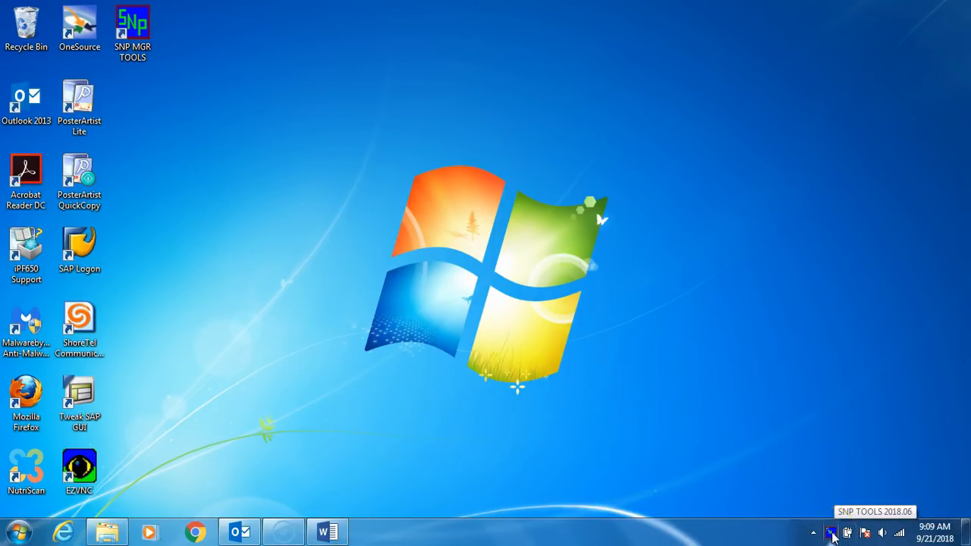
Step: Launch Web Mail from the SNP MGR Tools Quick Links tray utility
{"action": "left_click", "coordinate": [831, 534]}
{"action": "right_click", "coordinate": [831, 534]}
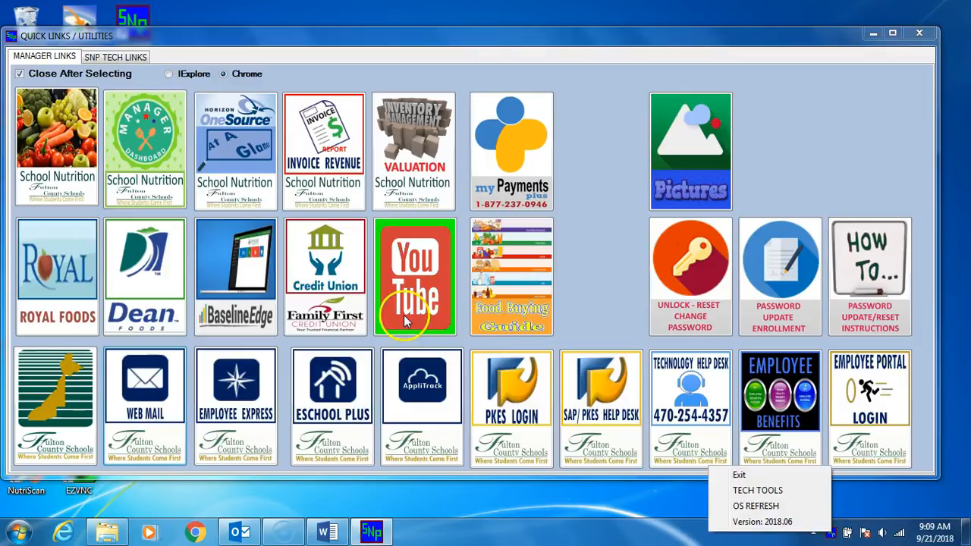
{"action": "left_click", "coordinate": [155, 405]}
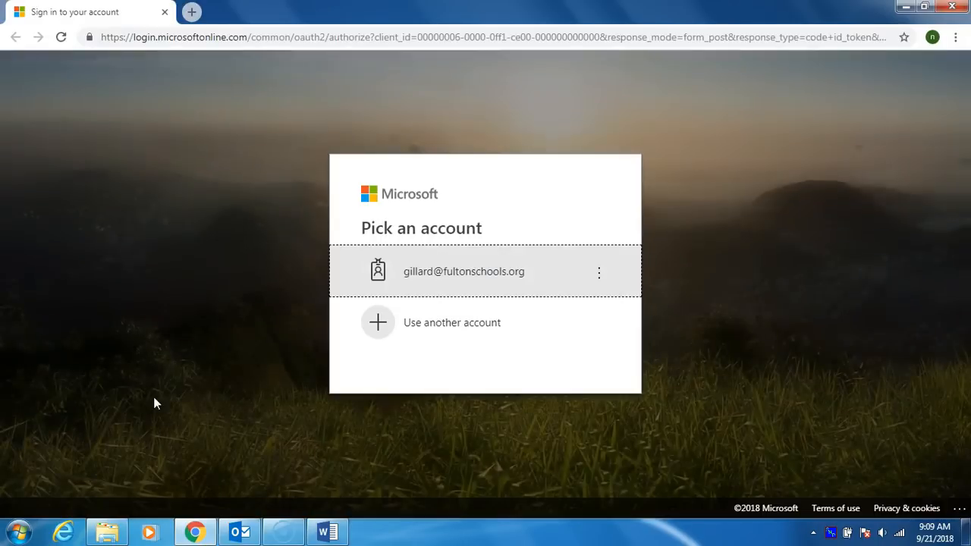
Step: Sign in with the school account and its password, then open Outlook on the web's inbox
{"action": "left_click", "coordinate": [452, 274]}
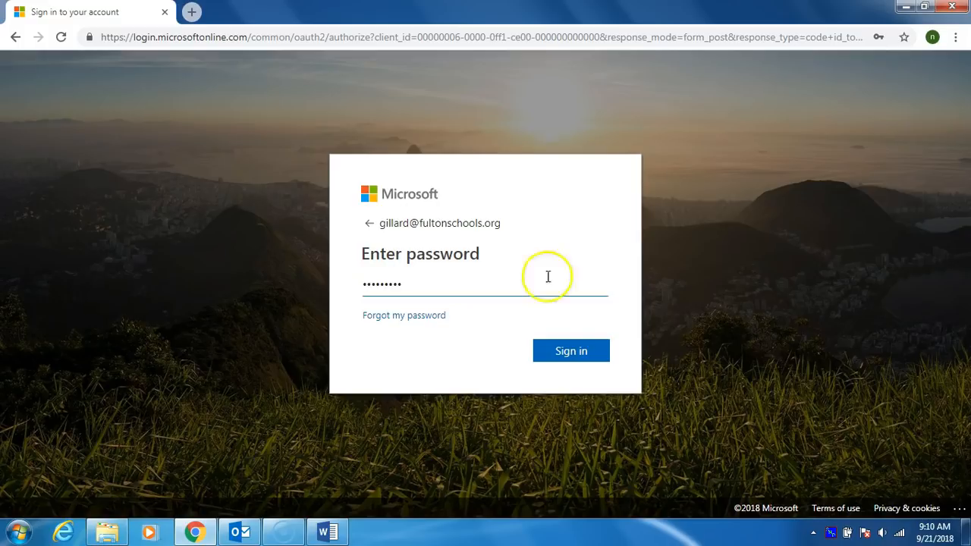
{"action": "left_click", "coordinate": [569, 363]}
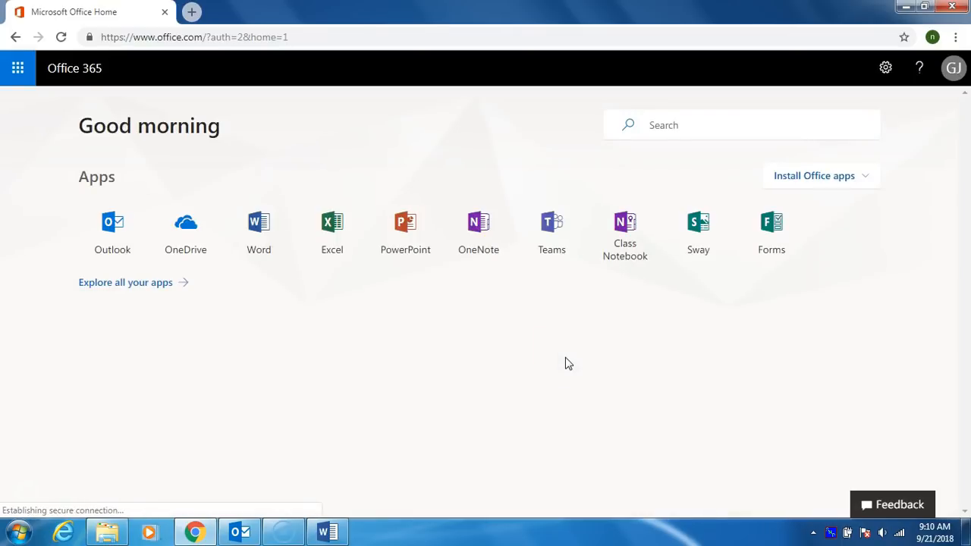
{"action": "left_click", "coordinate": [114, 231]}
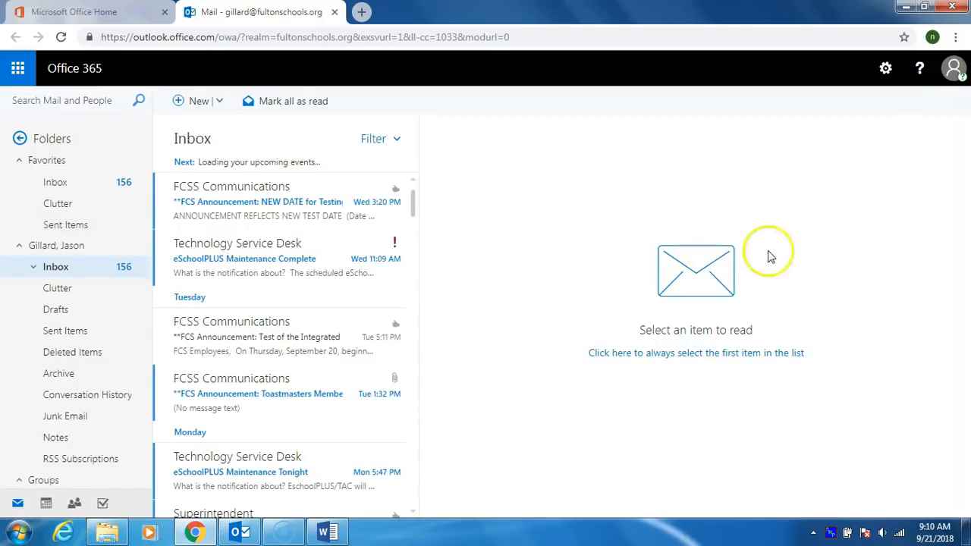
Step: Go to Options > Layout > Email signature and place the caret in the empty signature editor
{"action": "left_click", "coordinate": [886, 72]}
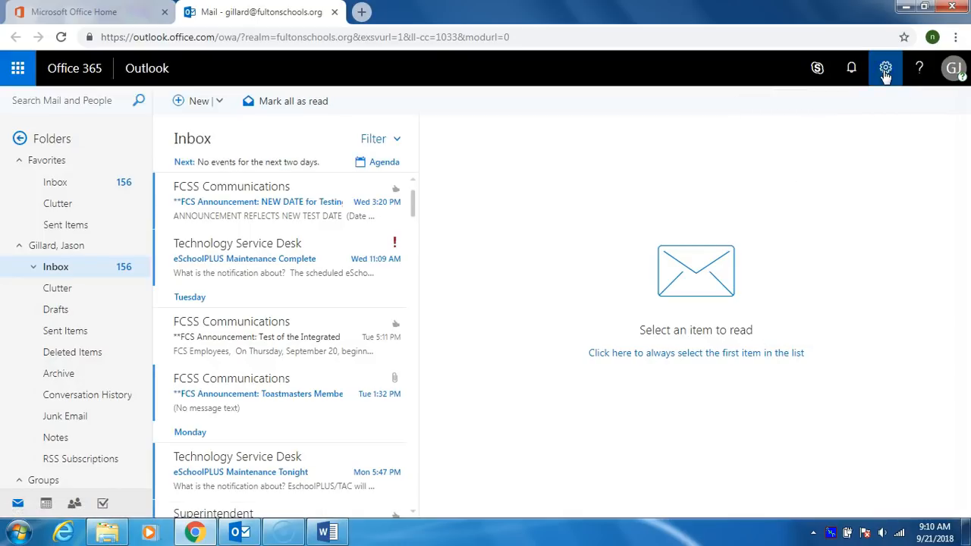
{"action": "left_click", "coordinate": [885, 73]}
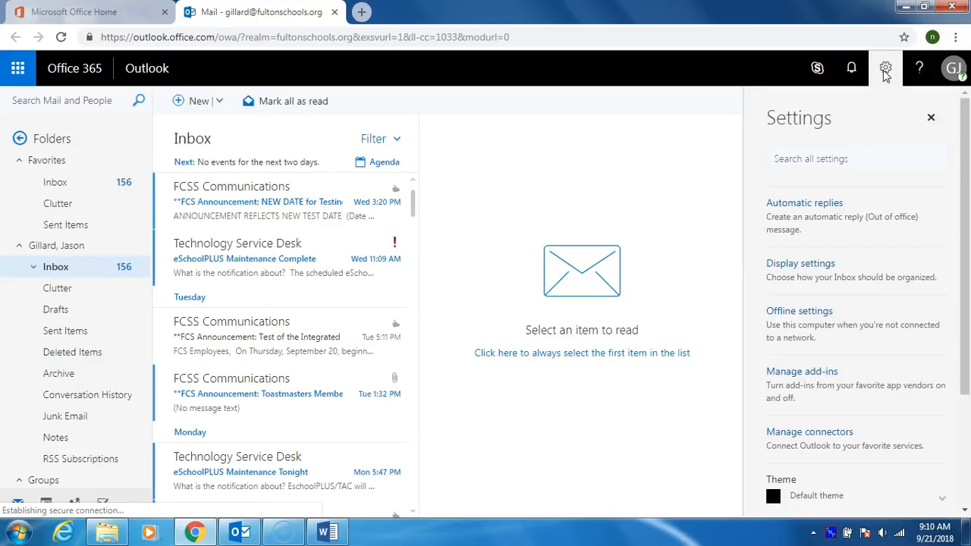
{"action": "scroll", "coordinate": [863, 276], "scroll_direction": "down", "scroll_amount": 2}
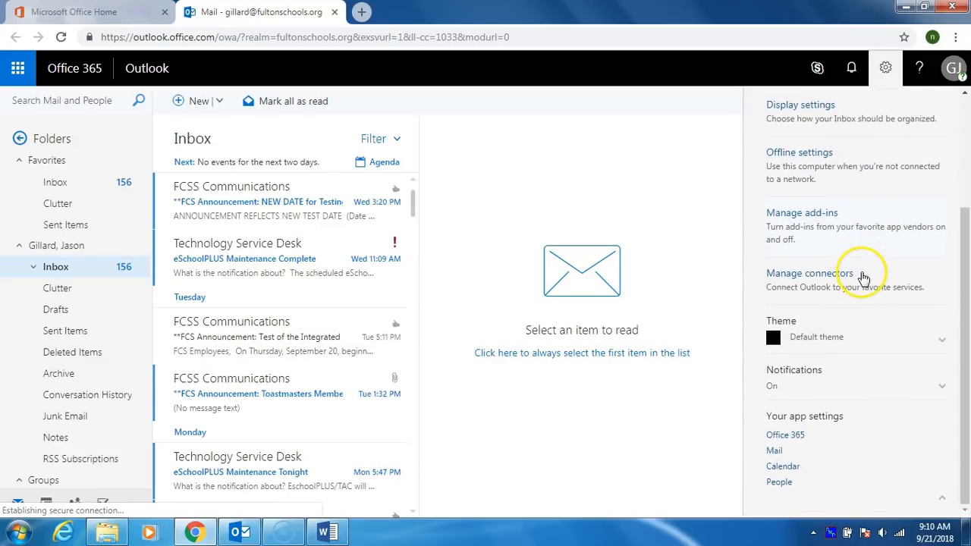
{"action": "left_click", "coordinate": [775, 452]}
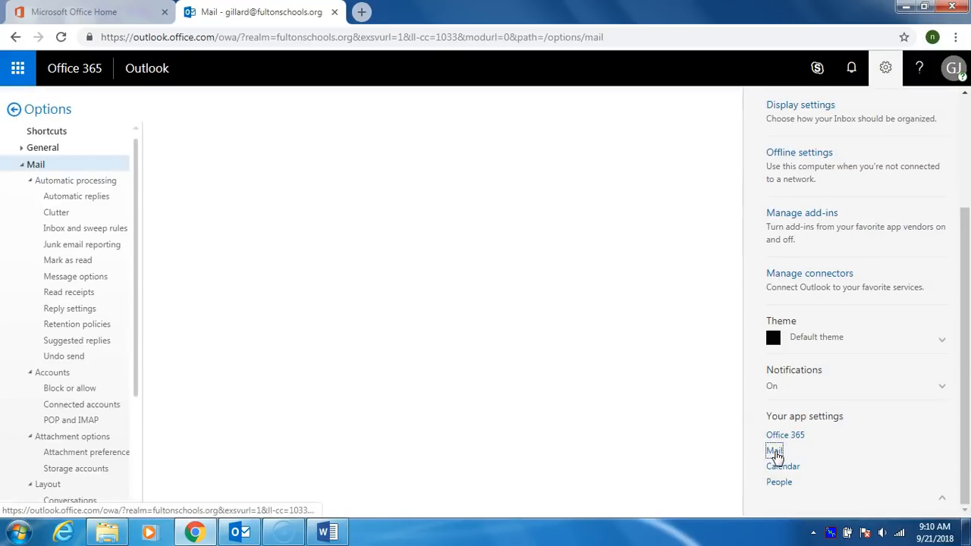
{"action": "scroll", "coordinate": [63, 355], "scroll_direction": "down", "scroll_amount": 3}
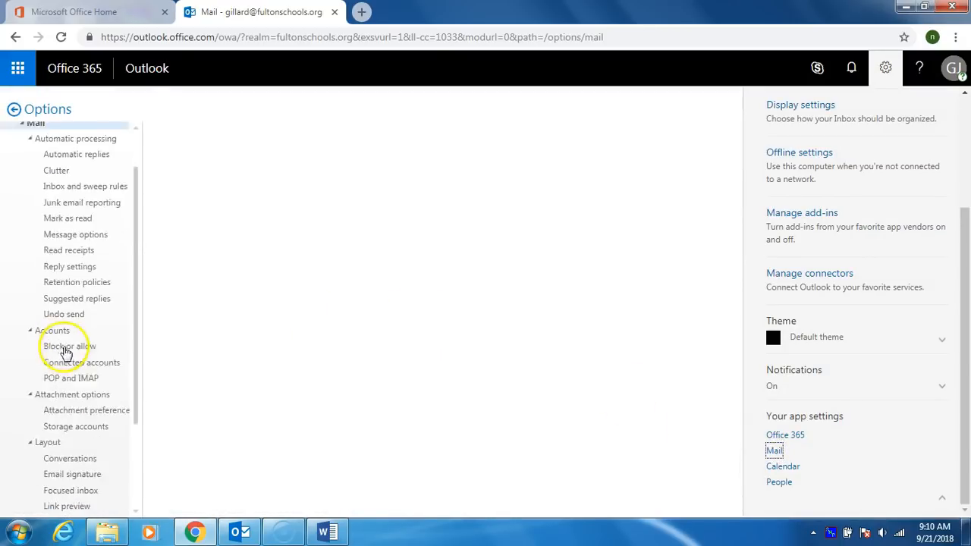
{"action": "left_click", "coordinate": [67, 364]}
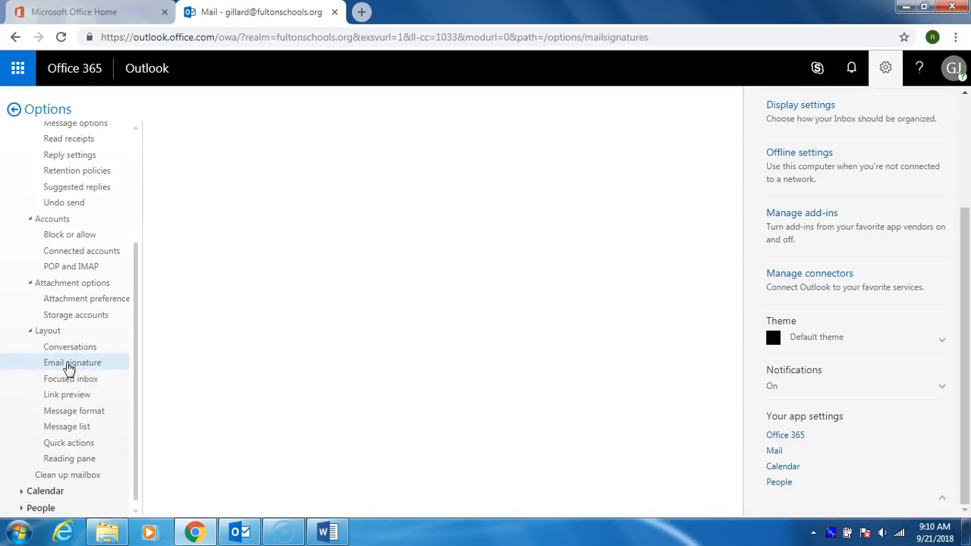
{"action": "left_click", "coordinate": [203, 316]}
{"action": "left_click", "coordinate": [208, 286]}
Step: Copy the Word sample signature from YOUR Name through the logo, then return to the browser
{"action": "left_click", "coordinate": [359, 536]}
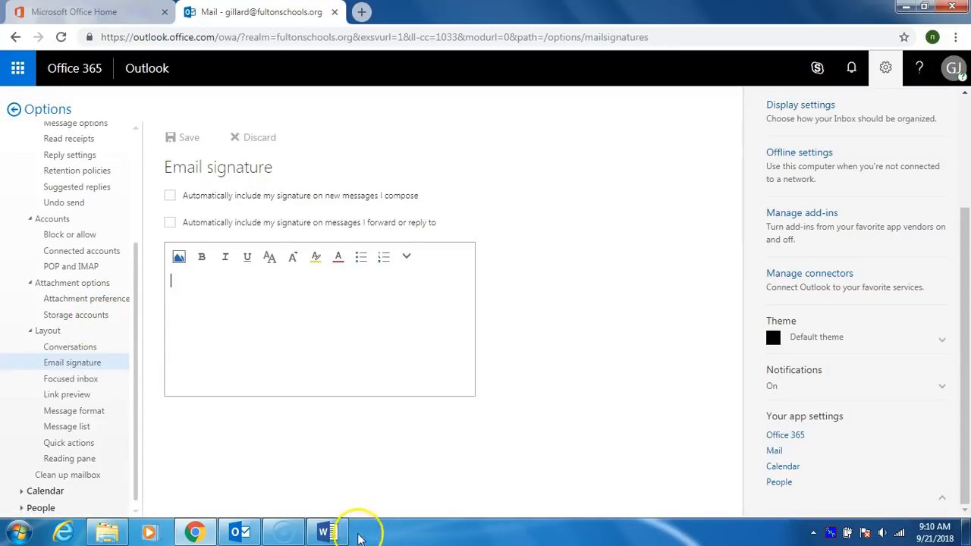
{"action": "left_click", "coordinate": [327, 533]}
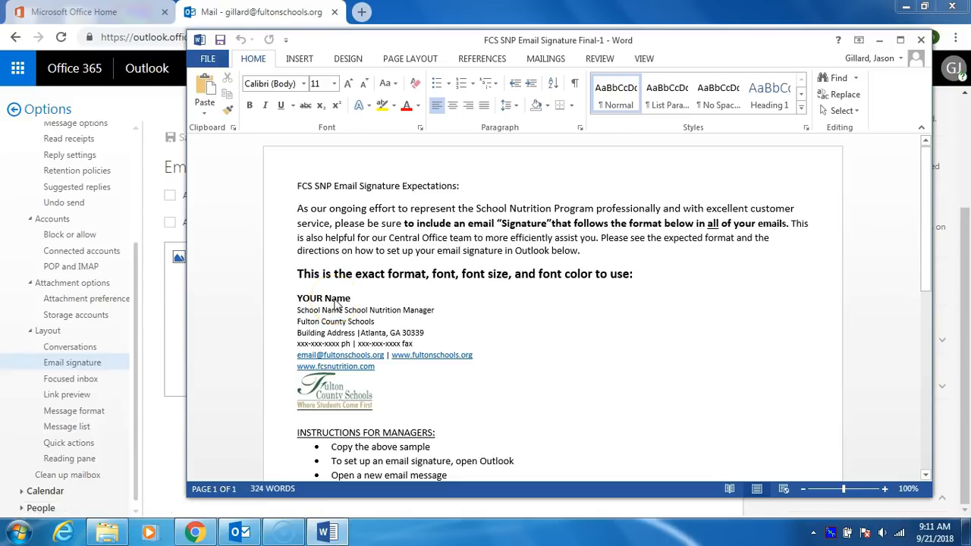
{"action": "left_click", "coordinate": [299, 299]}
{"action": "left_click_drag", "start_coordinate": [298, 299], "coordinate": [371, 398]}
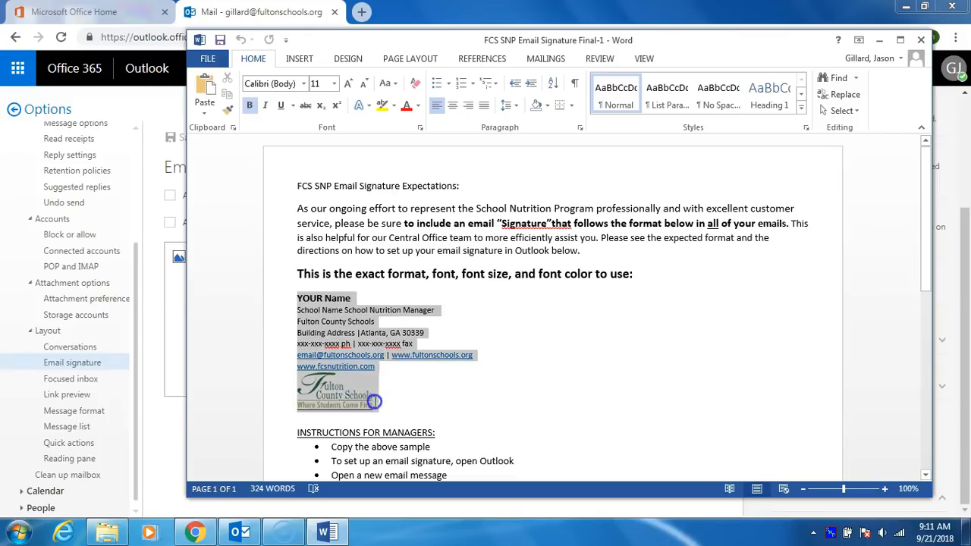
{"action": "right_click", "coordinate": [351, 333]}
{"action": "left_click", "coordinate": [382, 87]}
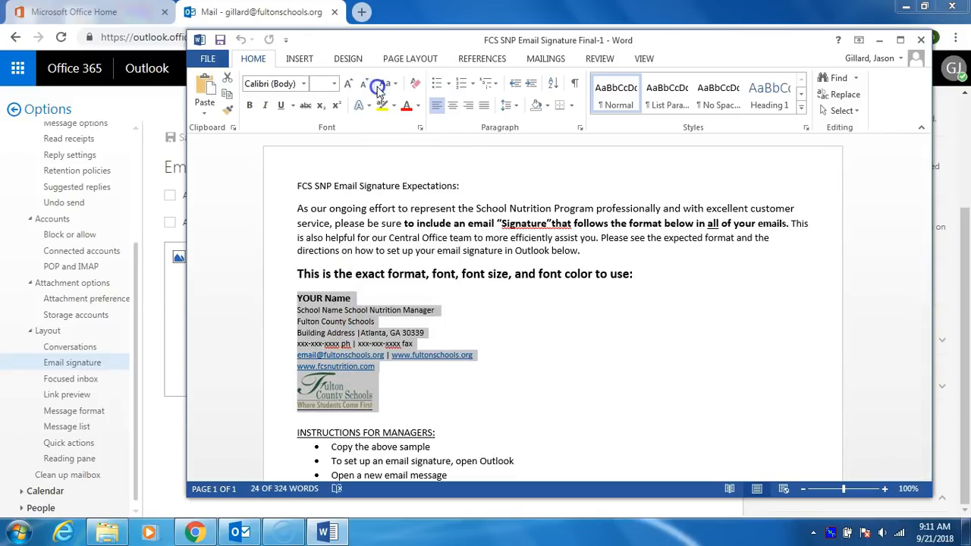
{"action": "left_click", "coordinate": [176, 287]}
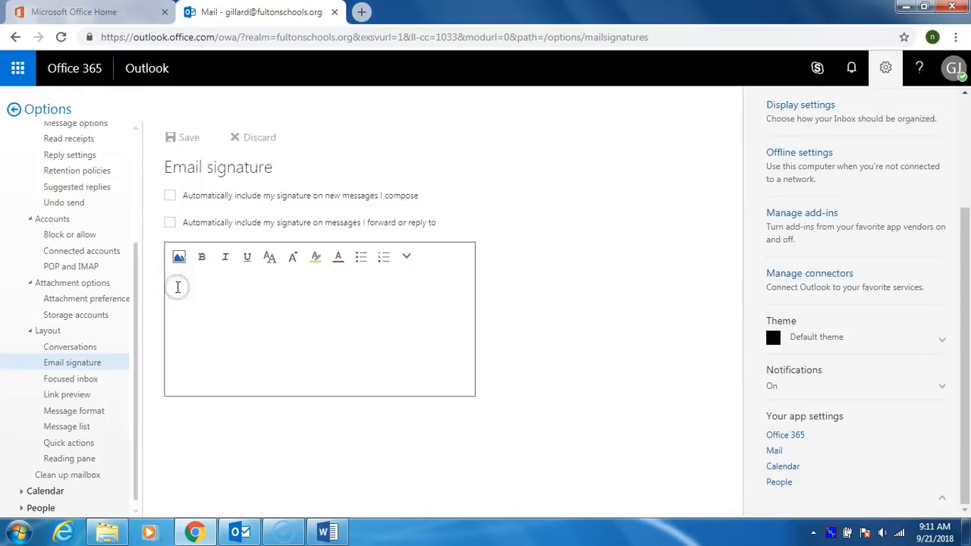
Step: Paste the copied signature block into the signature box with Ctrl+V
{"action": "right_click", "coordinate": [176, 286]}
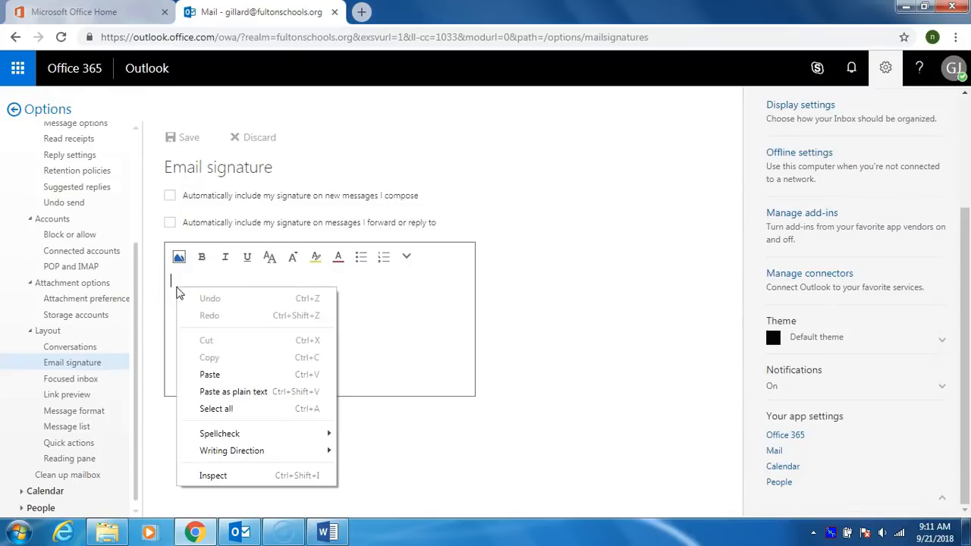
{"action": "left_click", "coordinate": [209, 315]}
{"action": "left_click", "coordinate": [354, 355]}
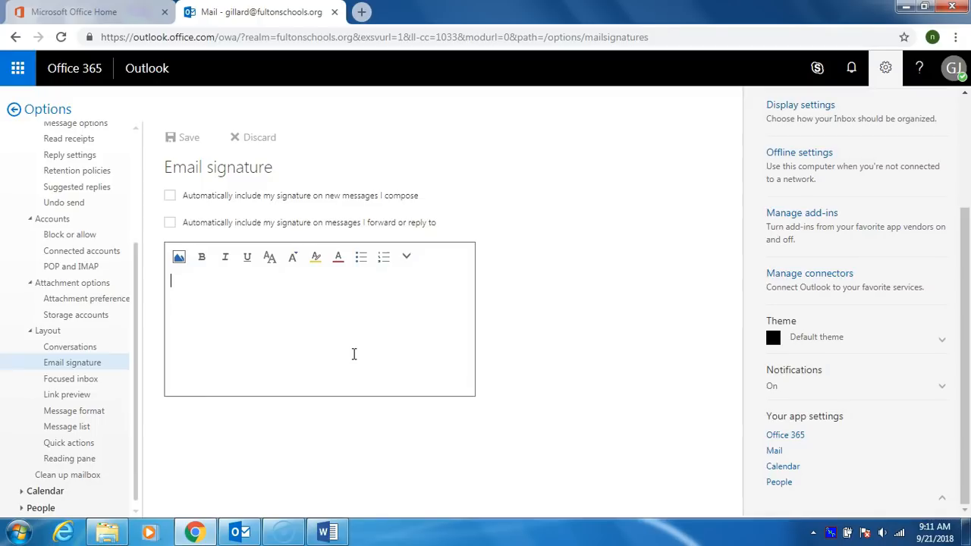
{"action": "key", "text": "ctrl+v"}
{"action": "left_click", "coordinate": [393, 354]}
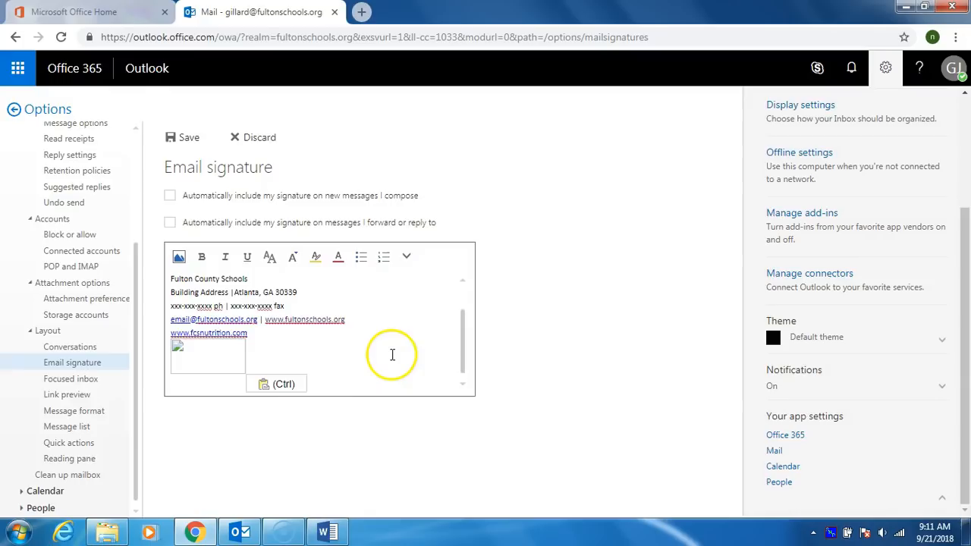
Step: Delete the broken logo placeholder from the pasted signature with Backspace
{"action": "mouse_move", "coordinate": [464, 343]}
{"action": "left_mouse_down"}
{"action": "mouse_move", "coordinate": [462, 297]}
{"action": "mouse_move", "coordinate": [457, 349]}
{"action": "left_mouse_up"}
{"action": "left_click", "coordinate": [273, 359]}
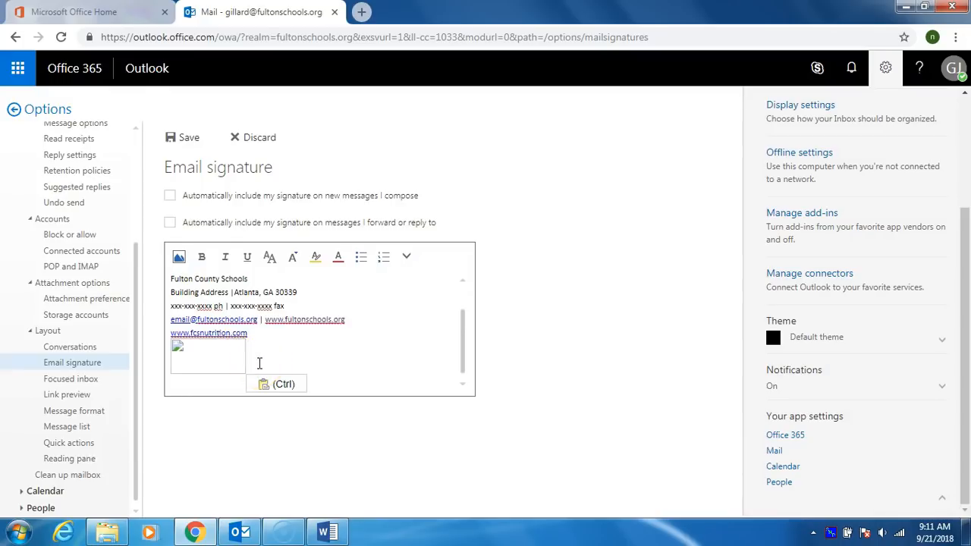
{"action": "key", "text": "BackSpace"}
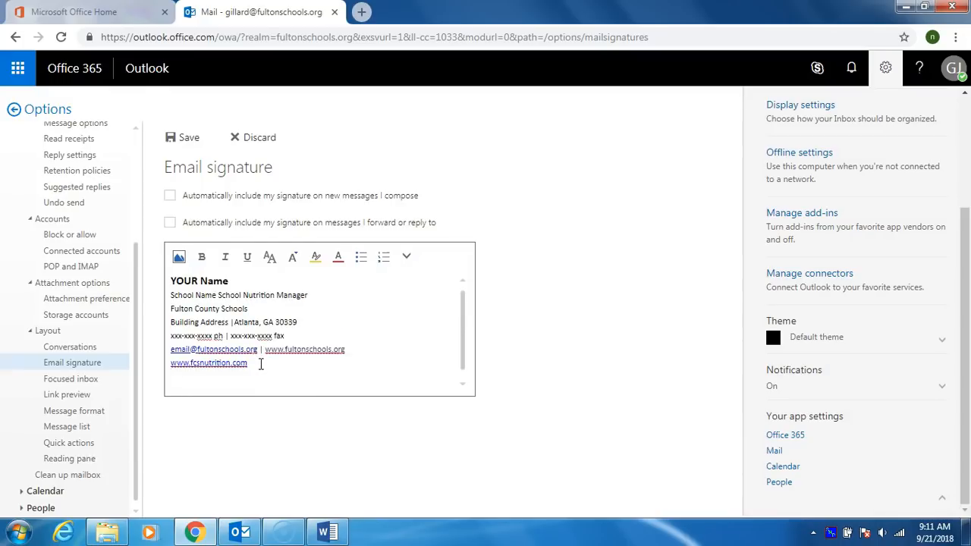
{"action": "left_click", "coordinate": [327, 533]}
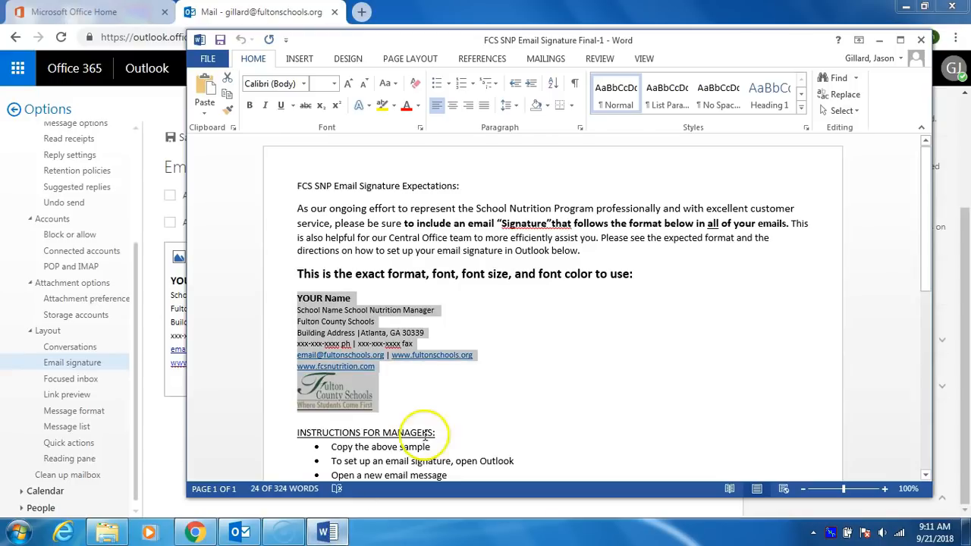
Step: Copy just the Fulton County Schools logo image in Word and return to the browser
{"action": "left_click", "coordinate": [452, 396]}
{"action": "left_click", "coordinate": [335, 395]}
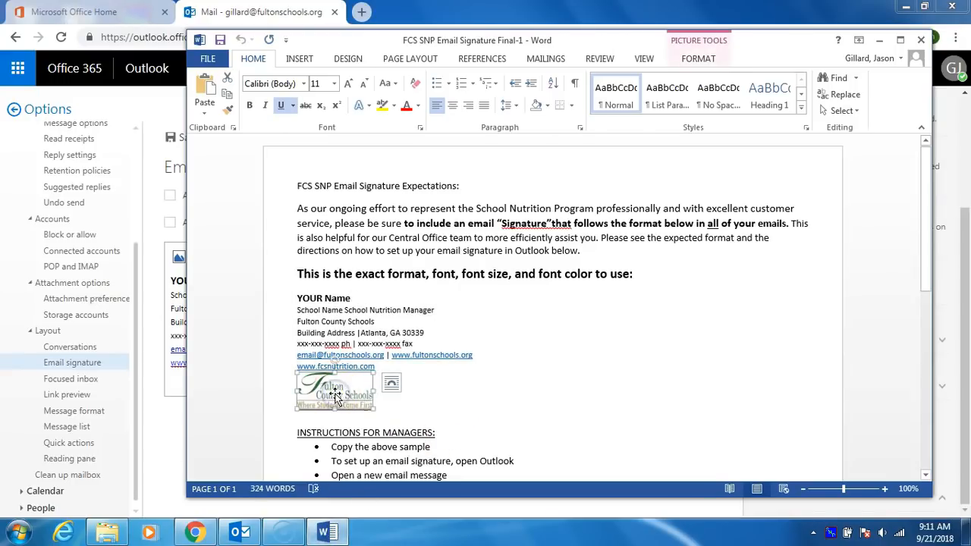
{"action": "right_click", "coordinate": [336, 394]}
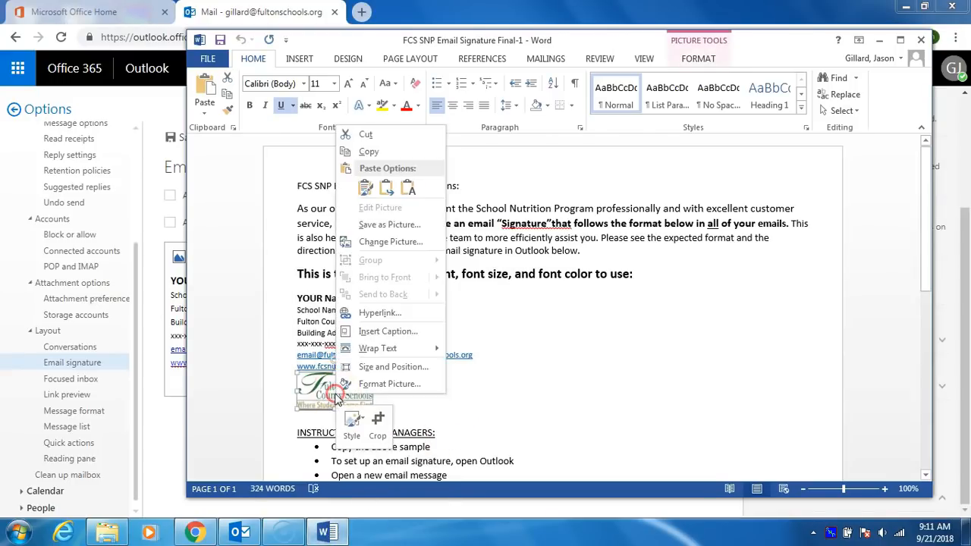
{"action": "left_click", "coordinate": [367, 155]}
{"action": "left_click", "coordinate": [179, 381]}
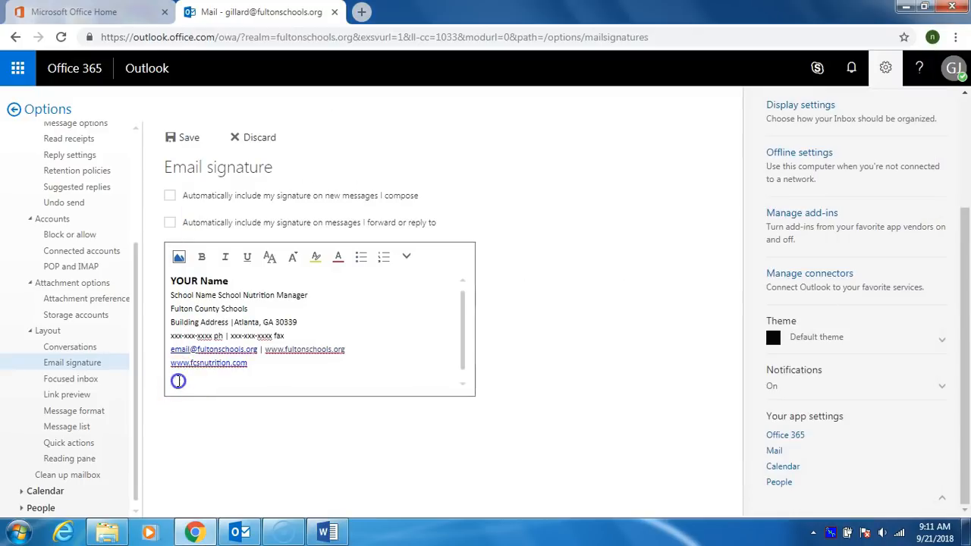
Step: Paste the Fulton County Schools logo on the empty last line of the signature
{"action": "right_click", "coordinate": [180, 382]}
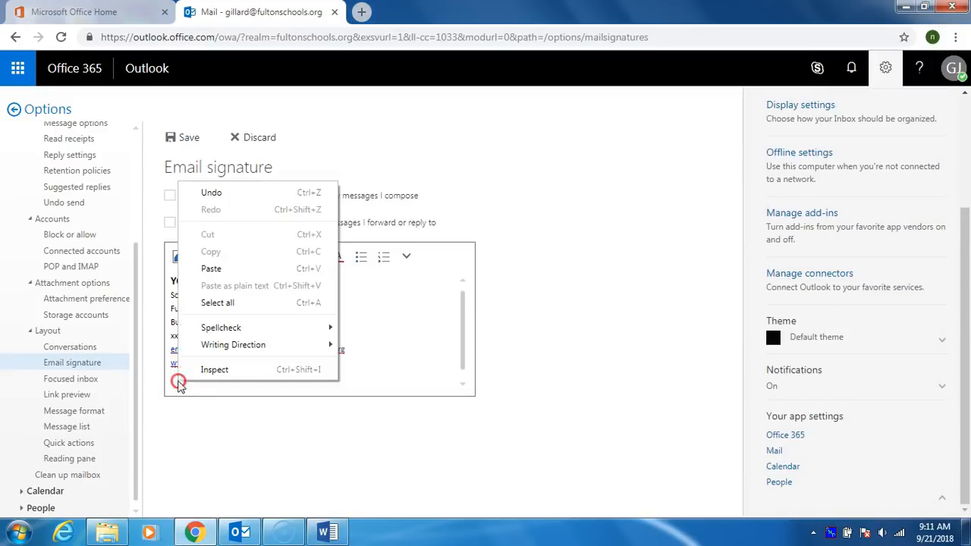
{"action": "left_click", "coordinate": [213, 269]}
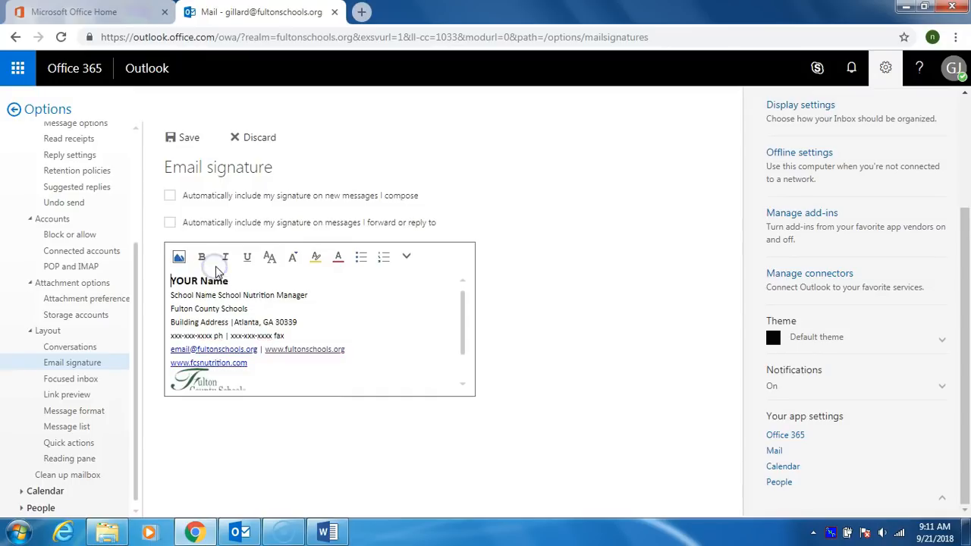
{"action": "mouse_move", "coordinate": [462, 321]}
{"action": "left_mouse_down"}
{"action": "mouse_move", "coordinate": [459, 342]}
{"action": "mouse_move", "coordinate": [458, 310]}
{"action": "left_mouse_up"}
Step: Type the sender's own name over YOUR Name; point out the school, address, phone and e-mail placeholders
{"action": "left_click", "coordinate": [171, 282]}
{"action": "left_click_drag", "start_coordinate": [189, 282], "coordinate": [217, 282]}
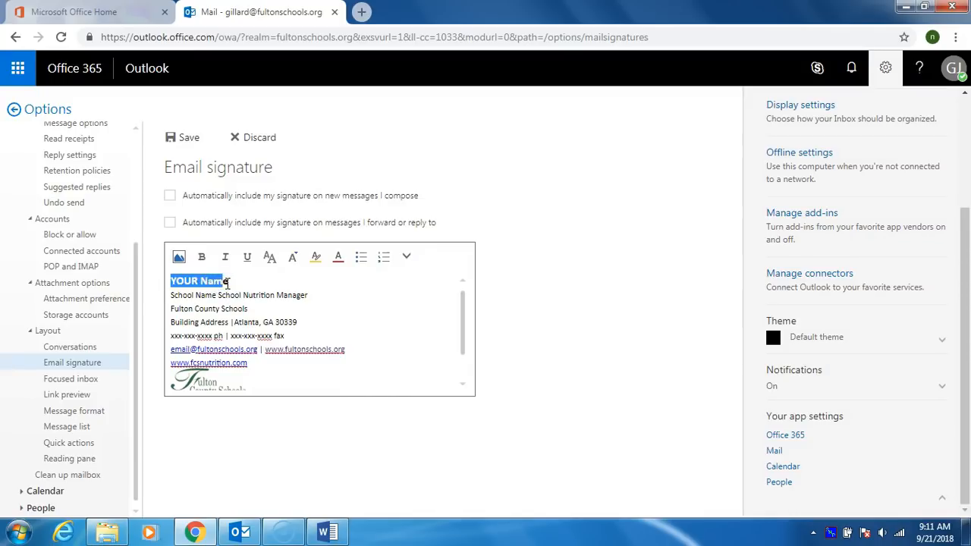
{"action": "type", "text": "Jason Gillard"}
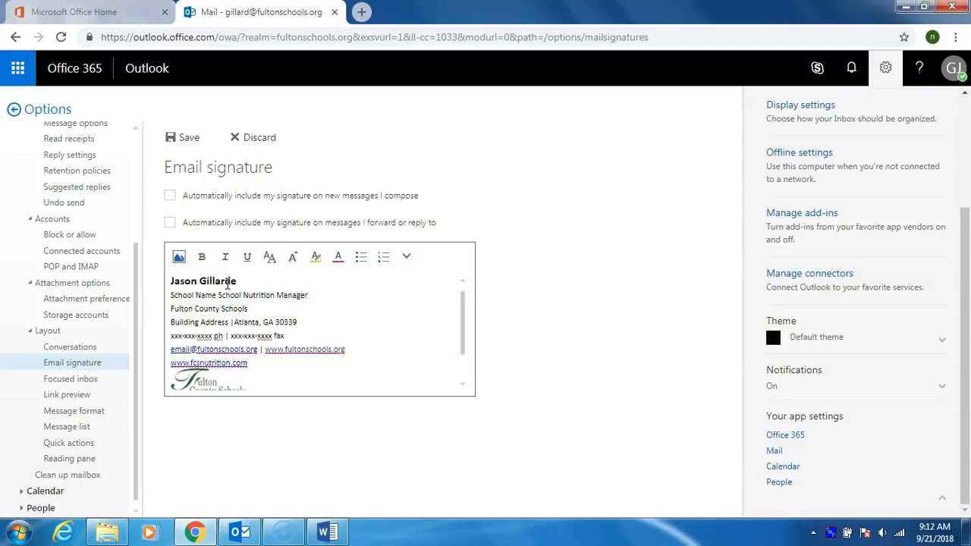
{"action": "left_click_drag", "start_coordinate": [171, 295], "coordinate": [216, 296]}
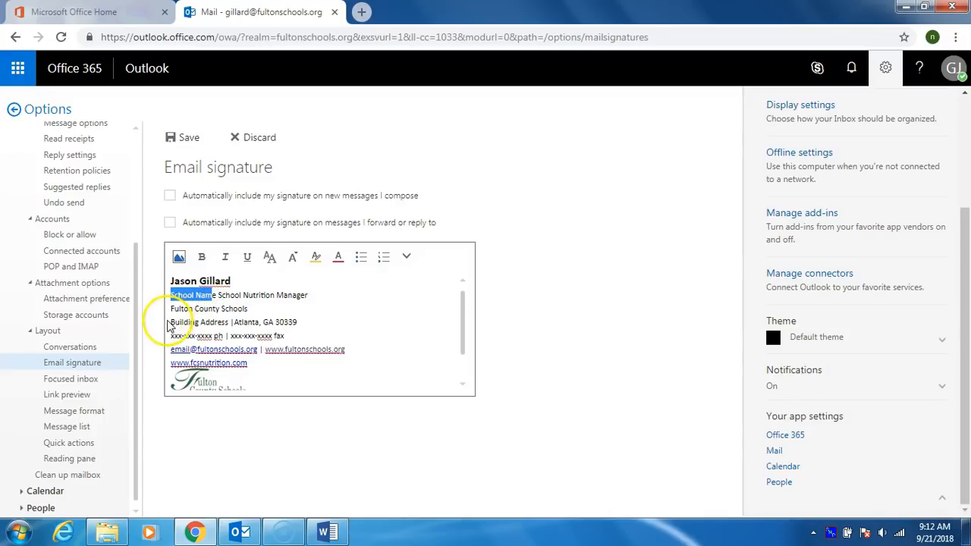
{"action": "left_click_drag", "start_coordinate": [175, 322], "coordinate": [258, 322]}
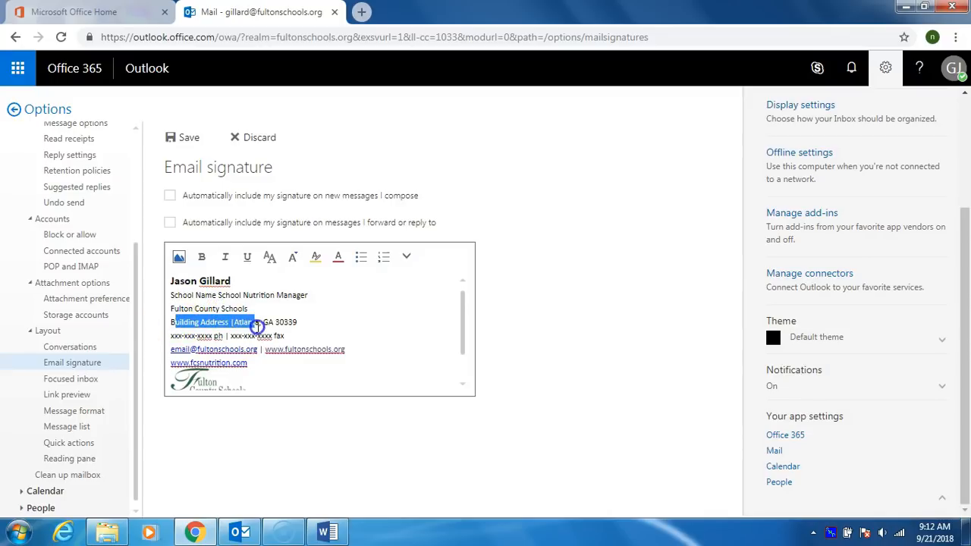
{"action": "left_click_drag", "start_coordinate": [174, 333], "coordinate": [251, 336]}
{"action": "left_click_drag", "start_coordinate": [173, 350], "coordinate": [181, 350]}
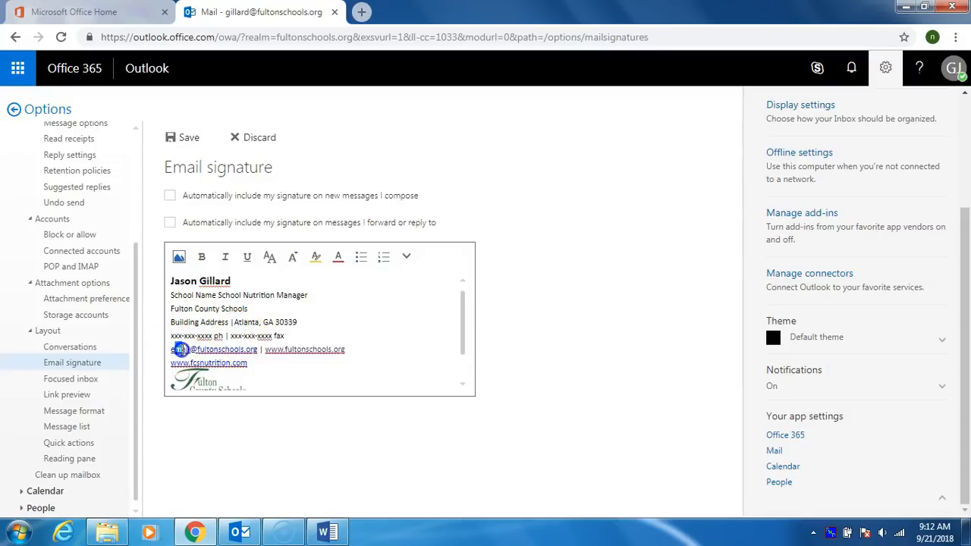
Step: Tick auto-include for new messages and for forwards/replies, save, then start a new message
{"action": "left_click", "coordinate": [170, 199]}
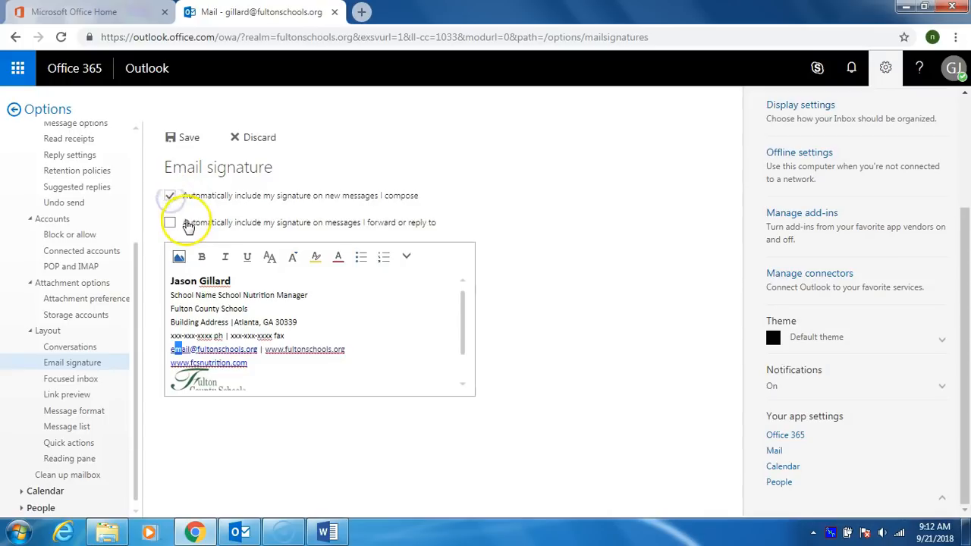
{"action": "left_click", "coordinate": [169, 224]}
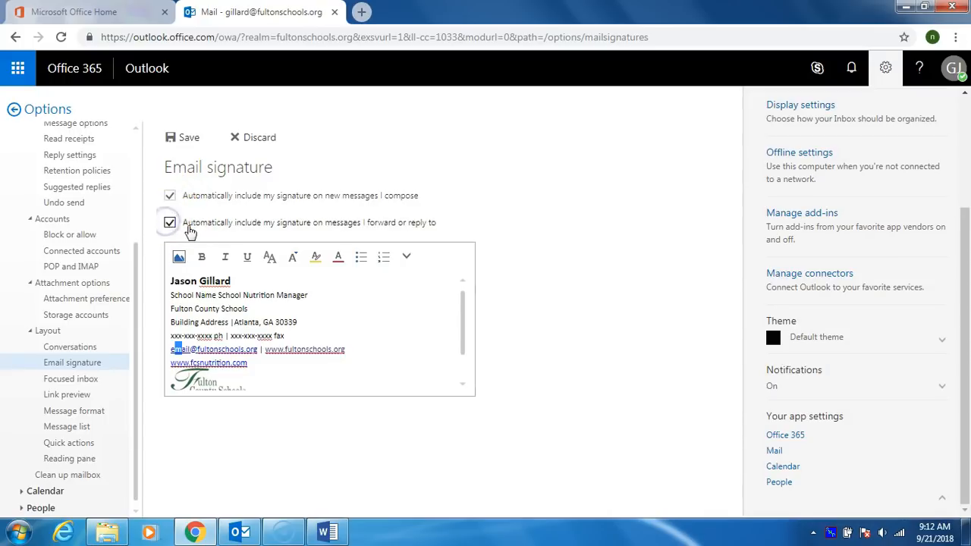
{"action": "left_click", "coordinate": [183, 142]}
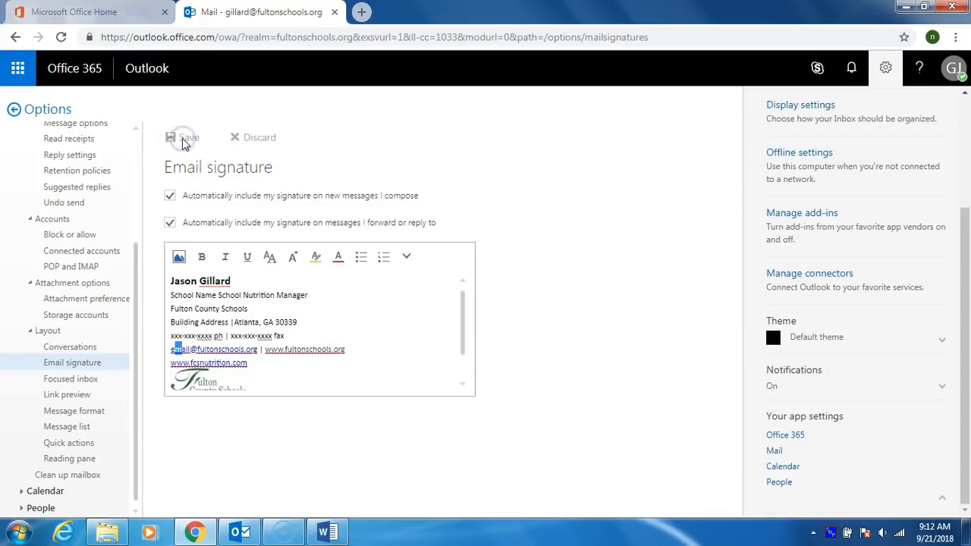
{"action": "left_click", "coordinate": [147, 68]}
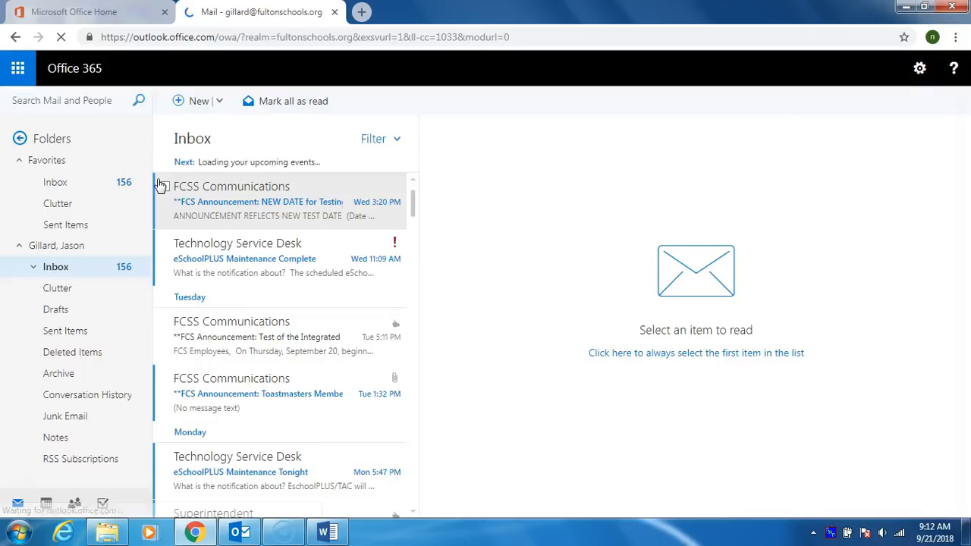
{"action": "left_click", "coordinate": [190, 106]}
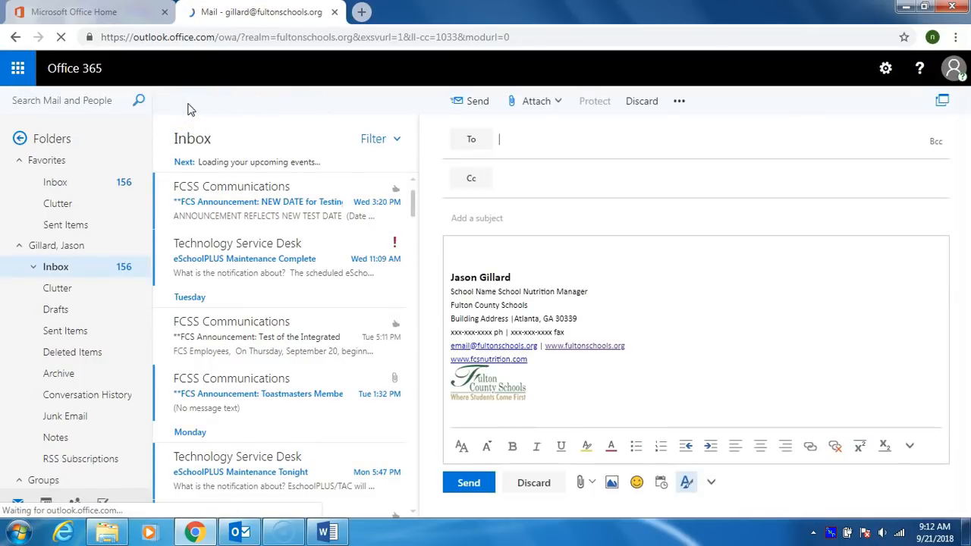